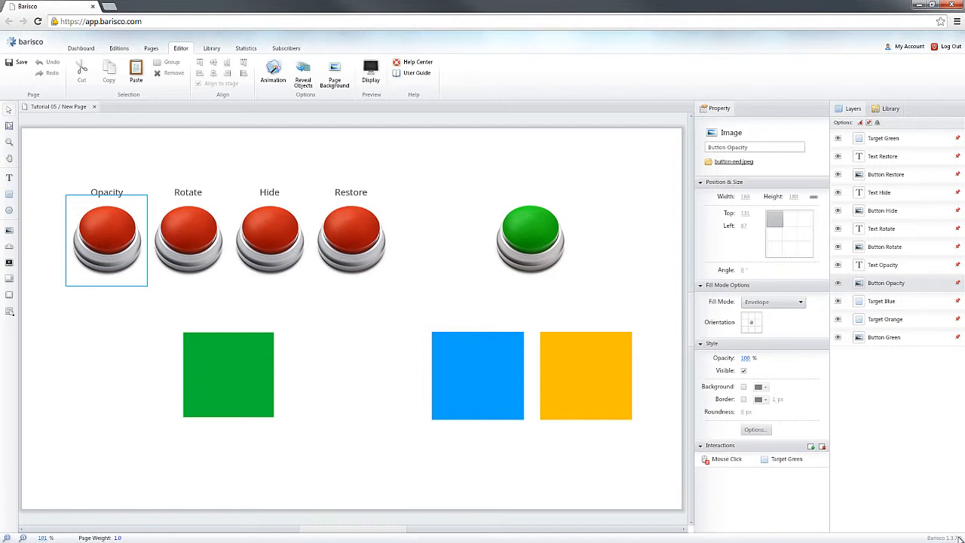
# - Preview the page and test the Opacity, Rotate, Hide and Restore buttons on the green square
pyautogui.click(377, 71)
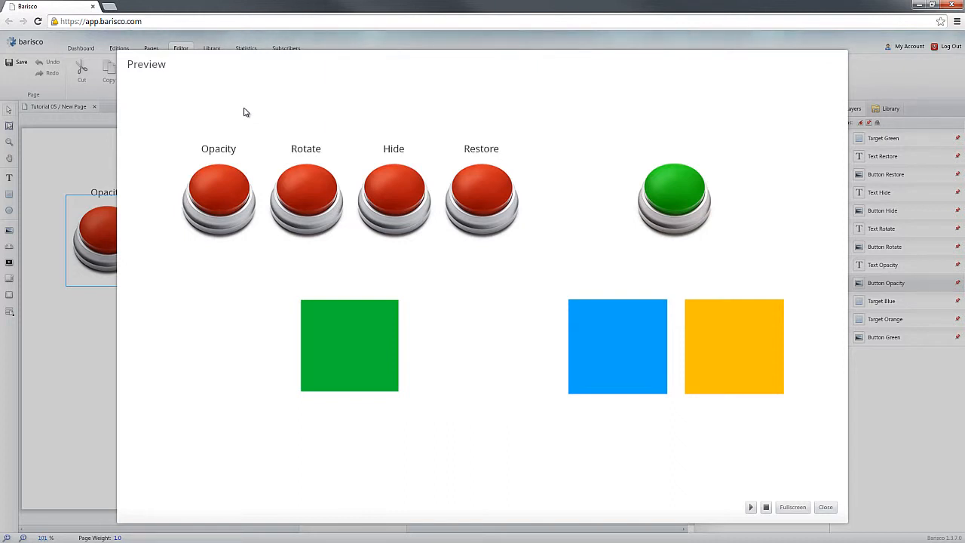
pyautogui.click(223, 188)
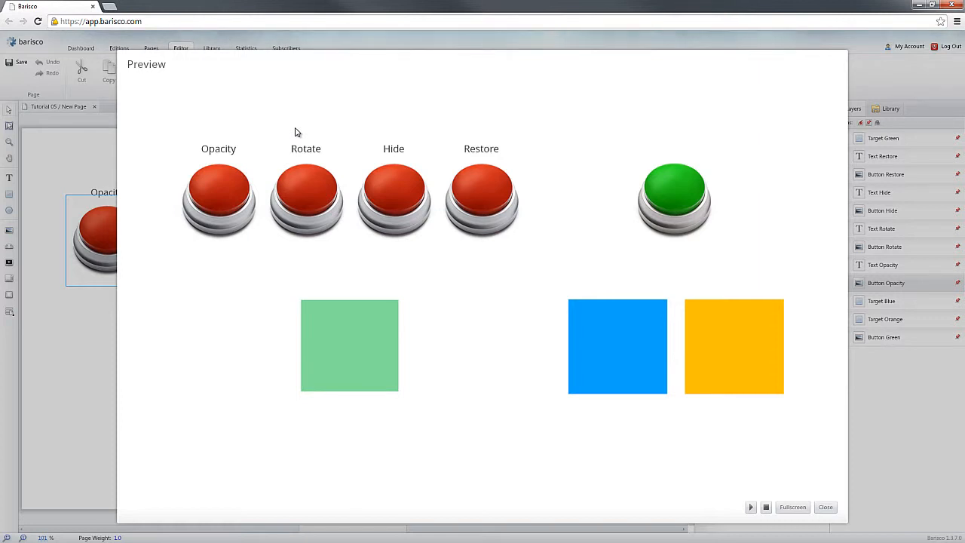
pyautogui.click(303, 187)
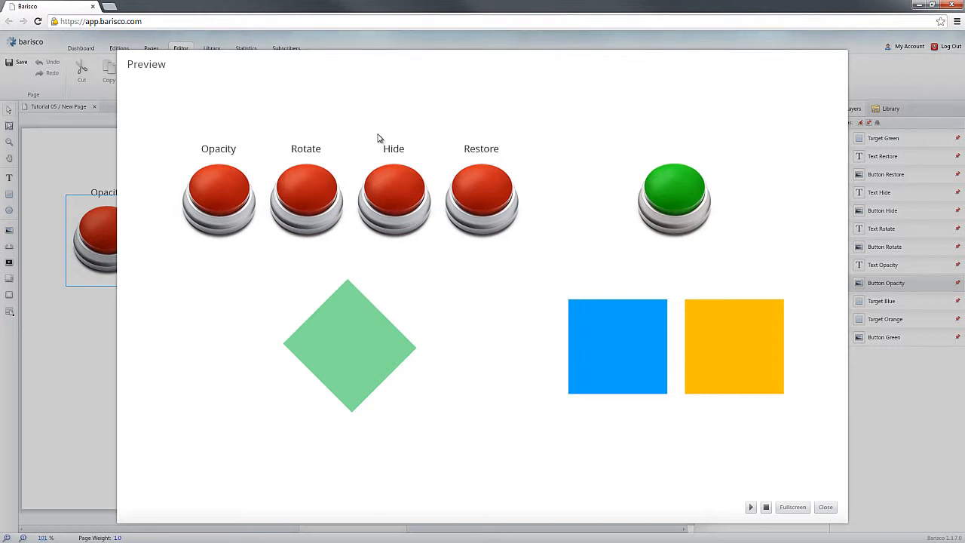
pyautogui.click(390, 186)
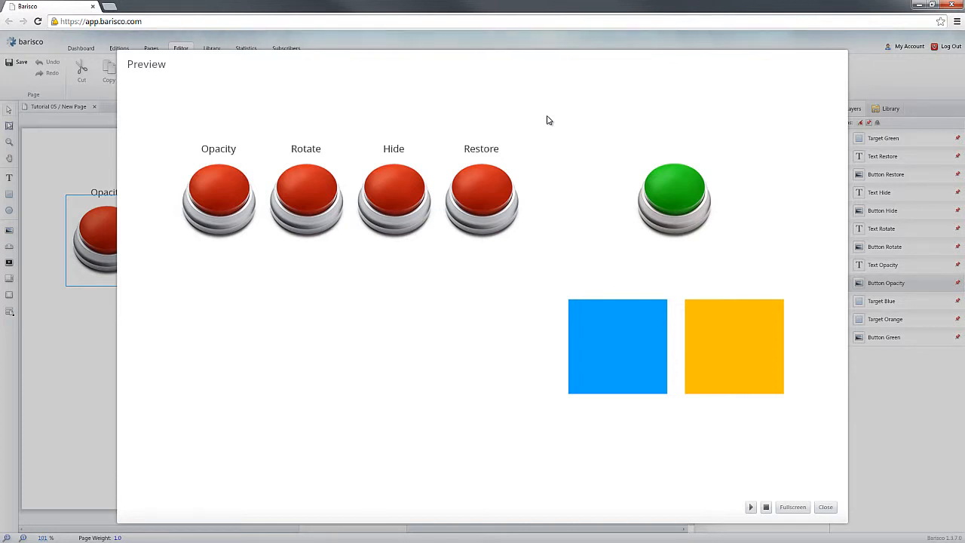
pyautogui.click(482, 189)
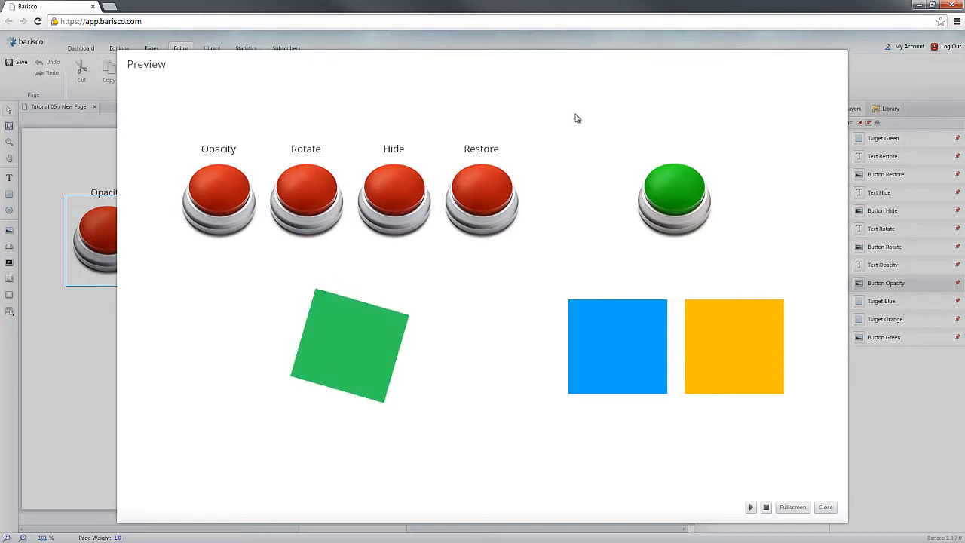
pyautogui.click(824, 507)
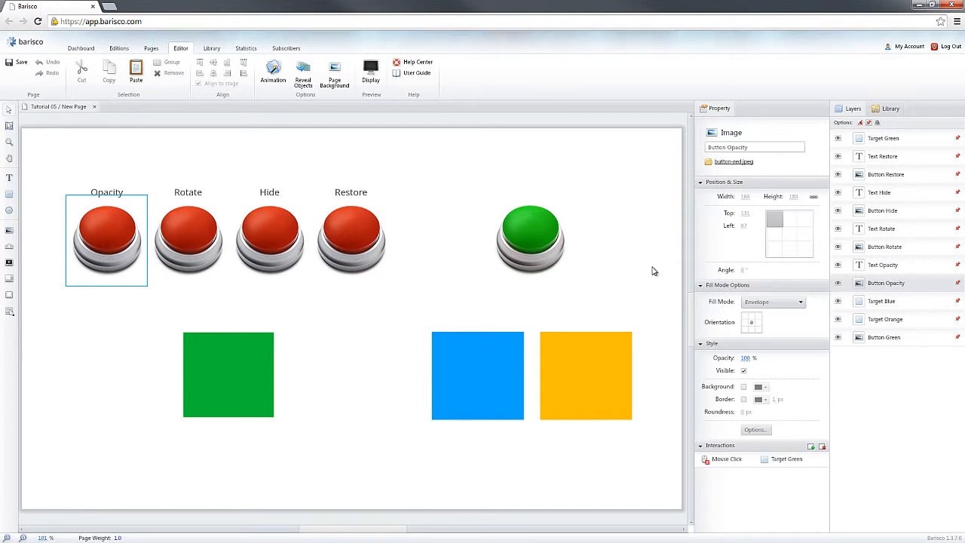
# - Examine the interaction settings of the Opacity button's mouse-click interaction with Target Green
pyautogui.doubleClick(781, 464)
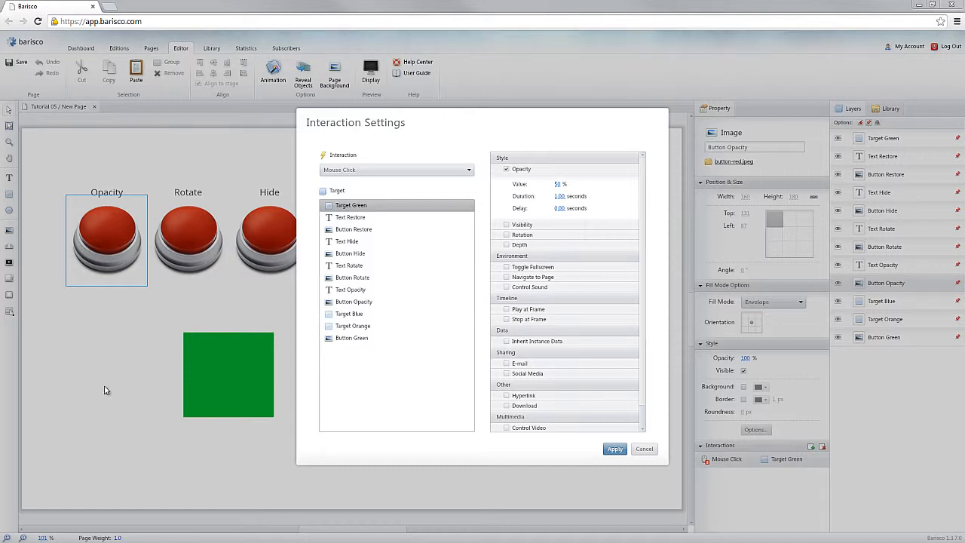
pyautogui.click(642, 447)
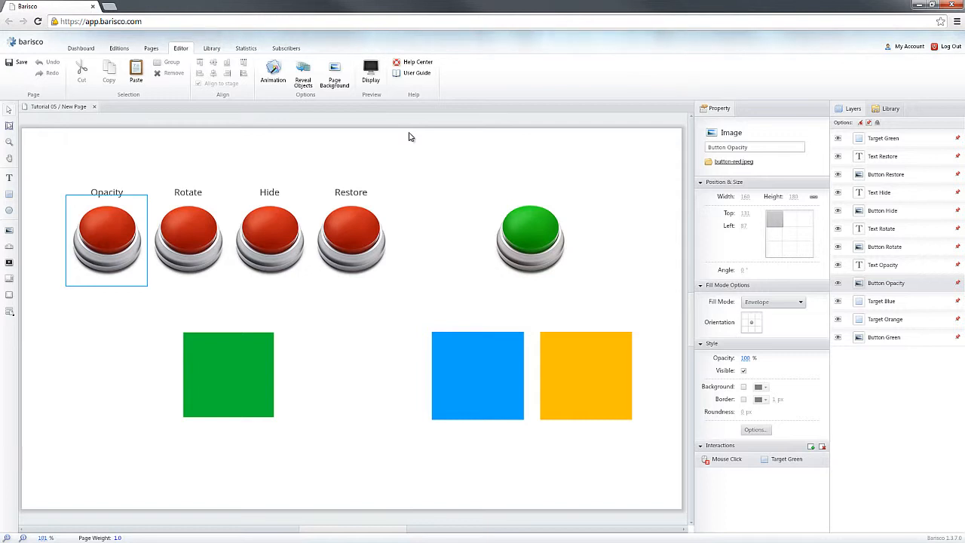
# - Add a mouse-click interaction to the green button with Target Blue as target and the Opacity and Rotation actions enabled
pyautogui.click(536, 239)
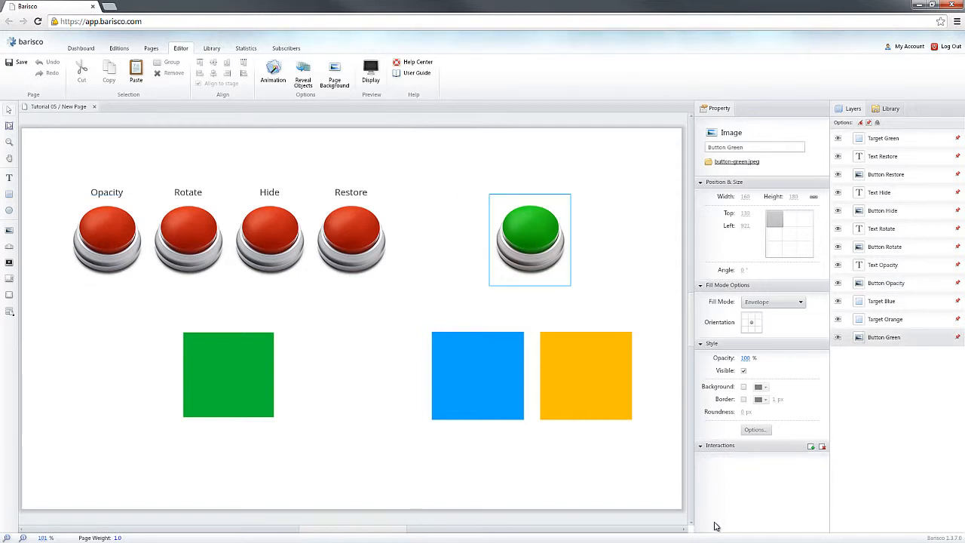
pyautogui.click(811, 446)
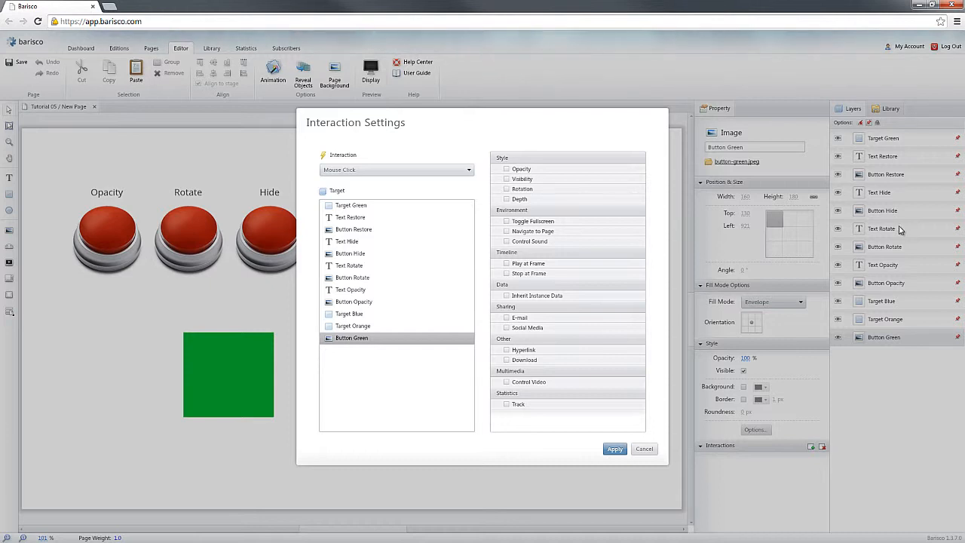
pyautogui.click(367, 314)
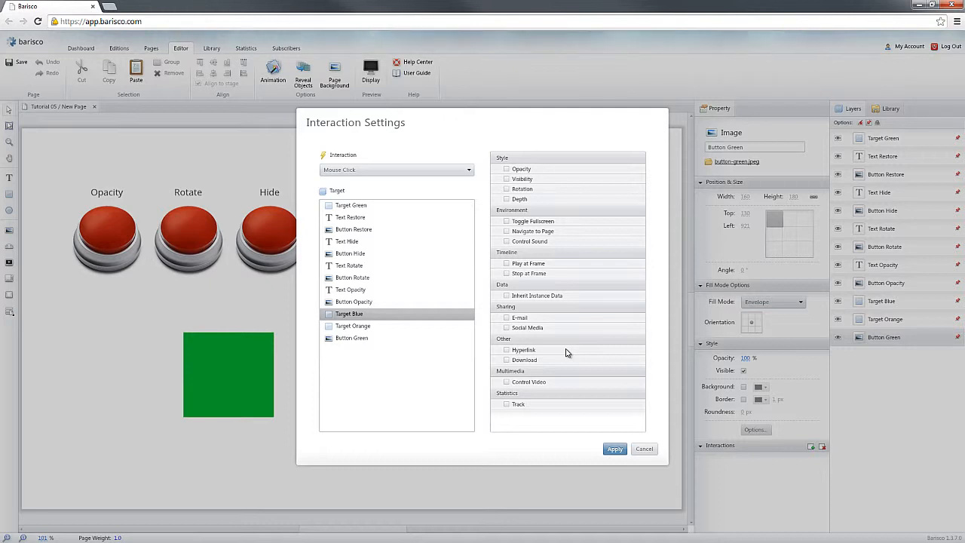
pyautogui.click(506, 170)
pyautogui.click(507, 235)
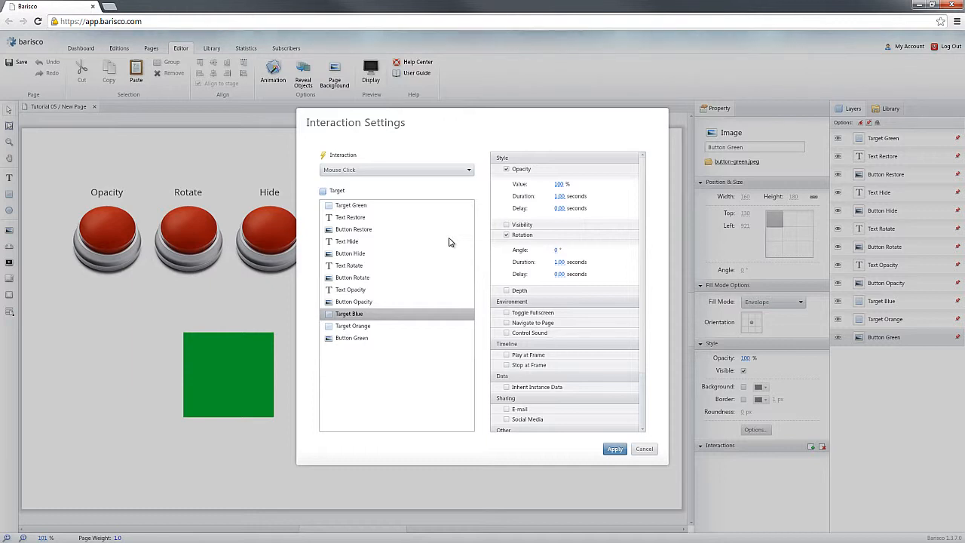
# - Set the Target Blue interaction's opacity to 25% and rotation angle to 120°, and apply it
pyautogui.click(559, 186)
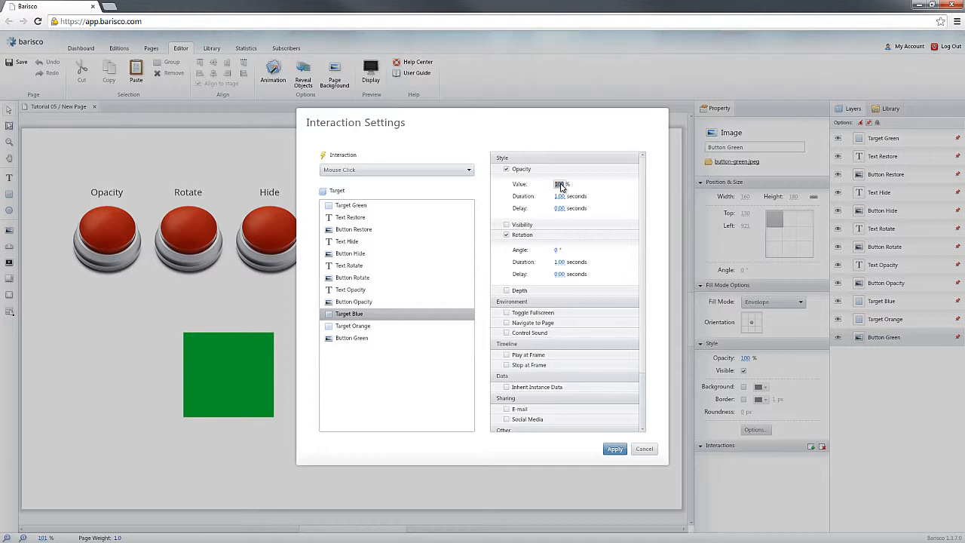
pyautogui.write('0')
pyautogui.write('5')
pyautogui.click(600, 196)
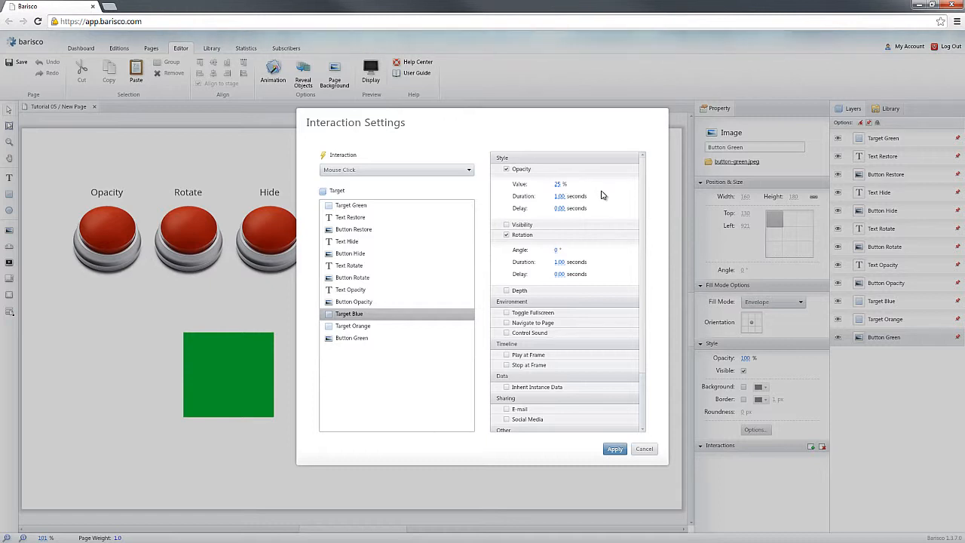
pyautogui.click(556, 253)
pyautogui.write('120')
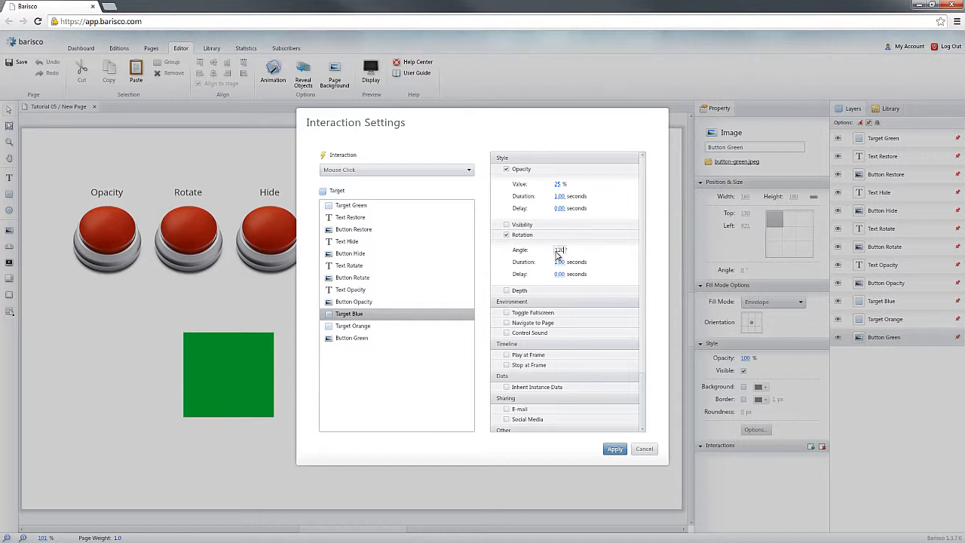
pyautogui.press('Return')
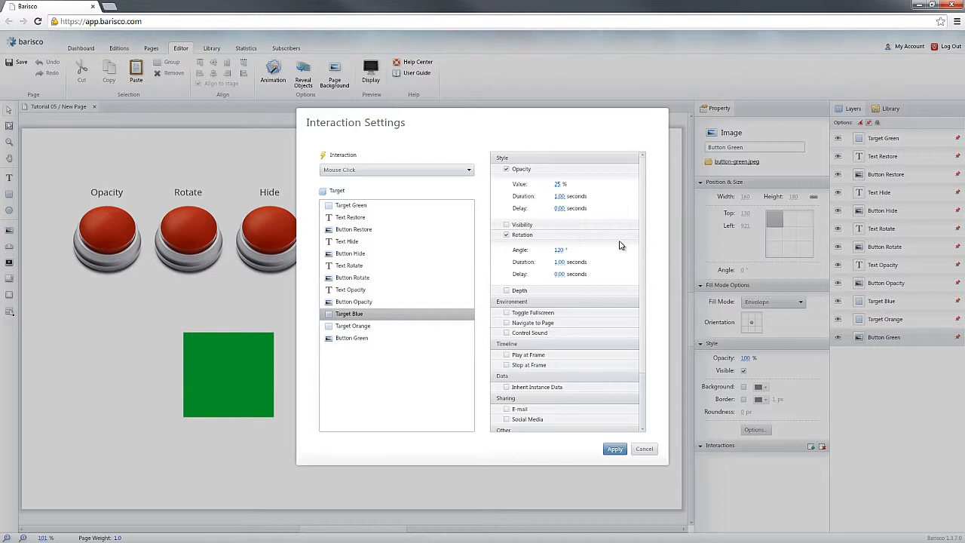
pyautogui.click(620, 451)
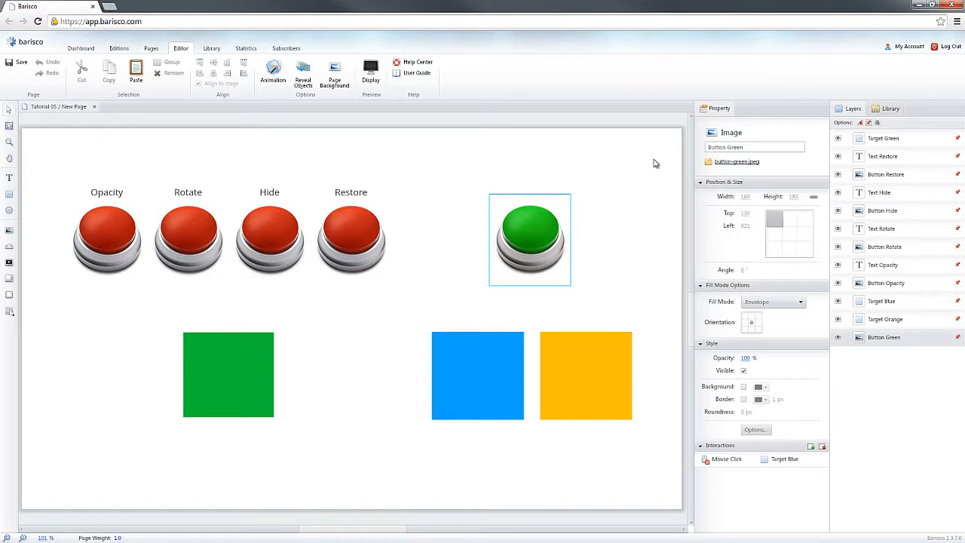
# - Preview the page and test the green button's effect on the blue square
pyautogui.click(373, 74)
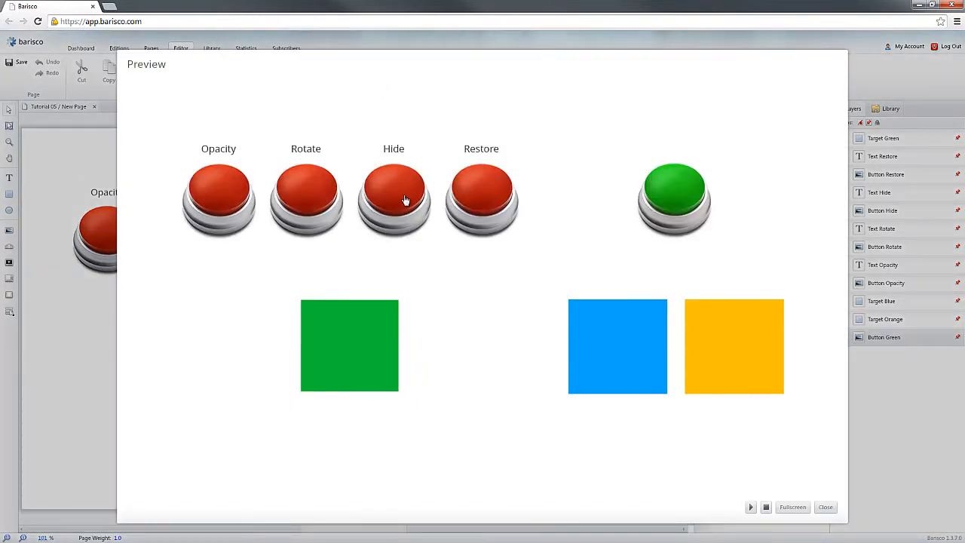
pyautogui.click(673, 194)
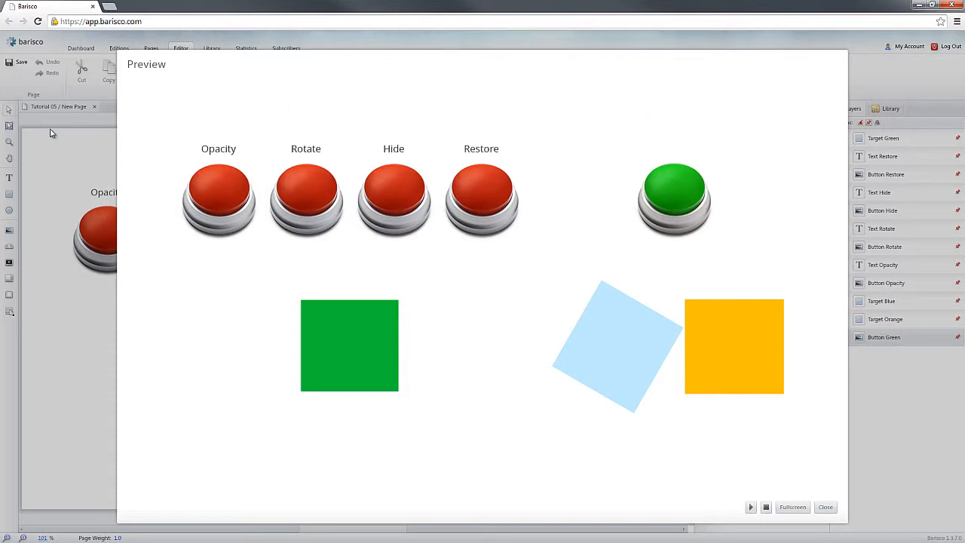
pyautogui.click(826, 506)
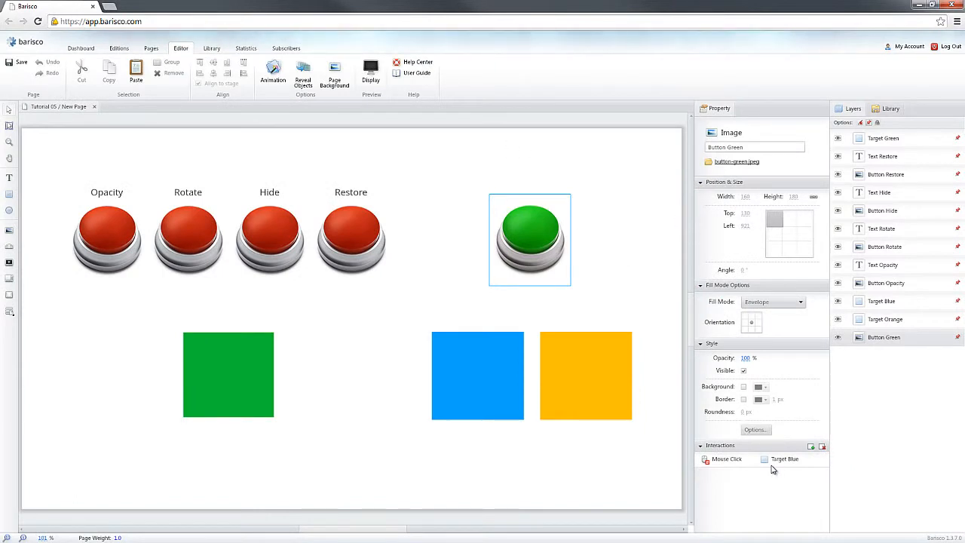
# - Add a second mouse-click interaction to the green button for Target Orange, with the Opacity and Visibility actions enabled
pyautogui.click(811, 447)
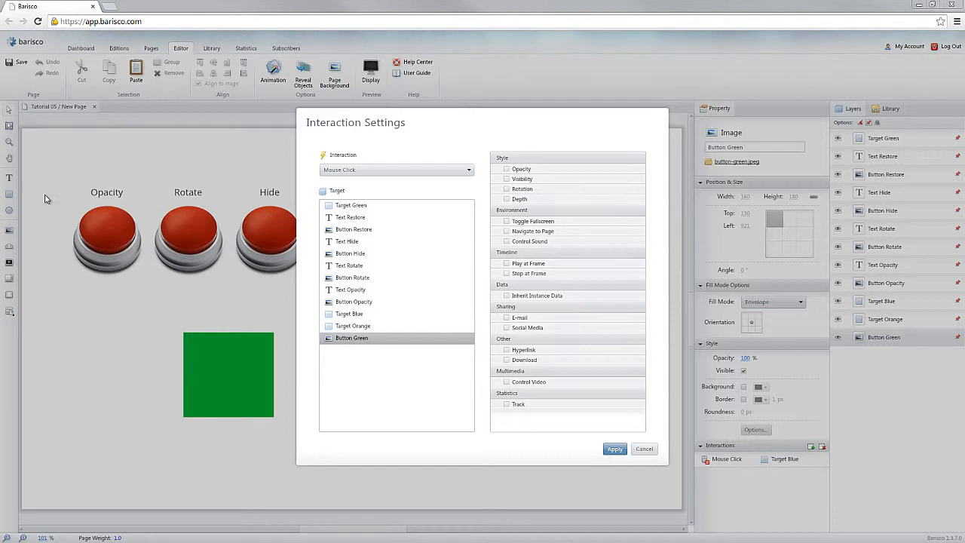
pyautogui.click(348, 328)
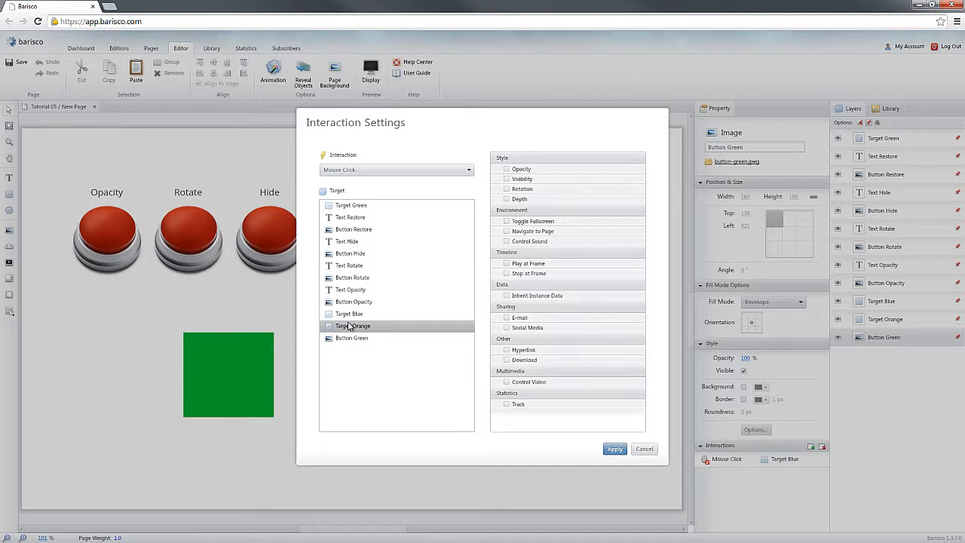
pyautogui.click(506, 170)
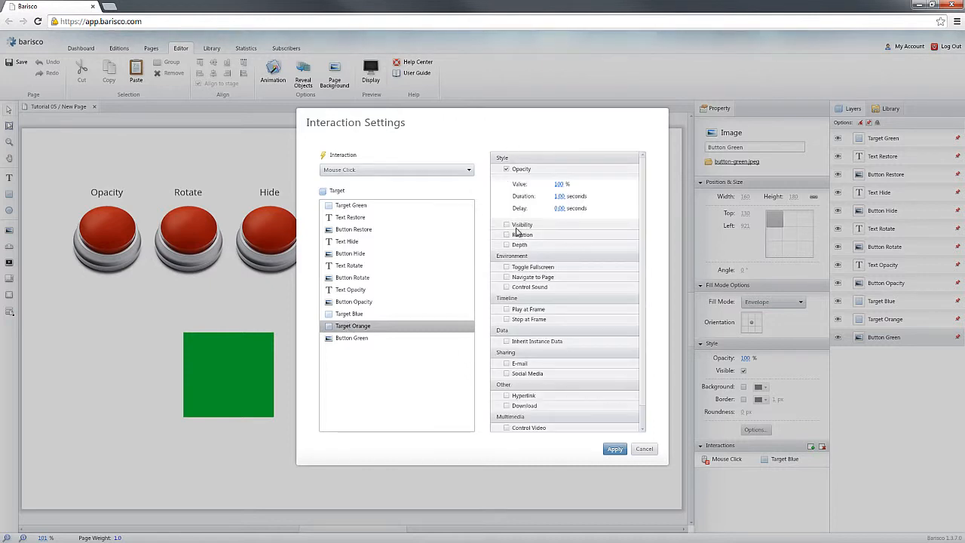
pyautogui.click(506, 225)
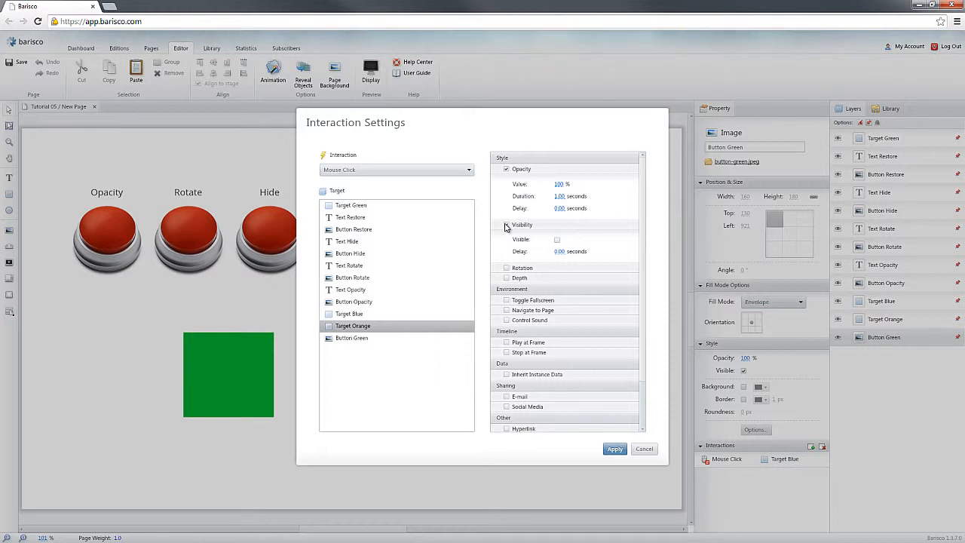
pyautogui.click(507, 225)
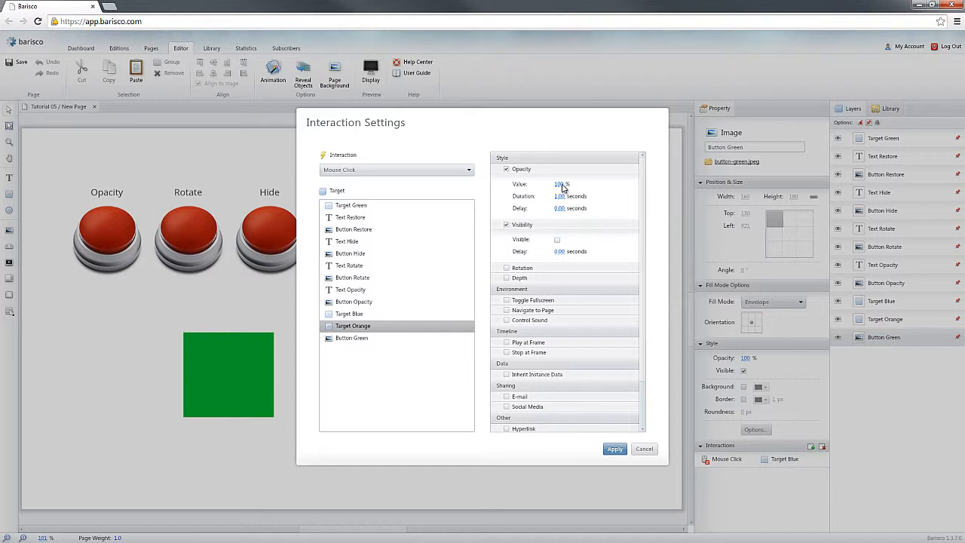
# - Set the Target Orange opacity action to 25% with a duration of 6 seconds
pyautogui.click(559, 186)
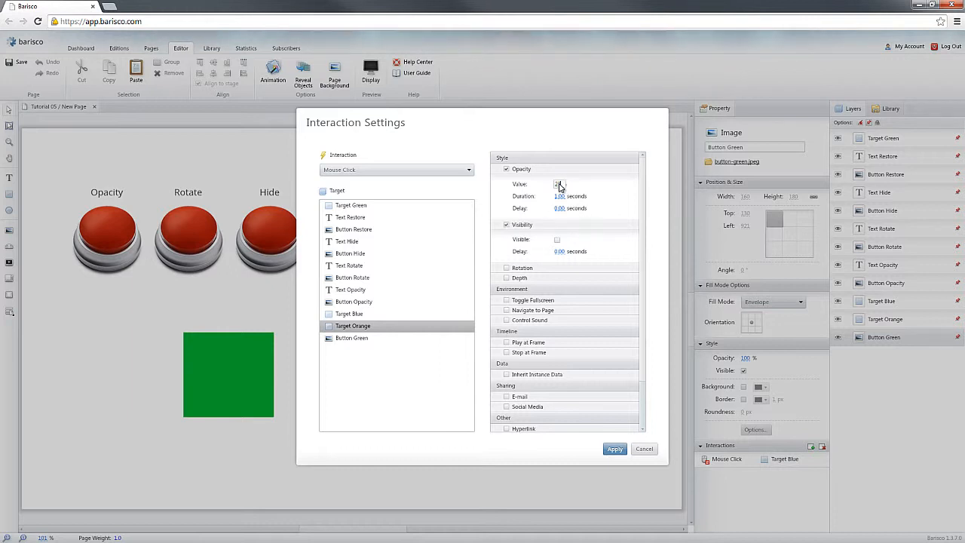
pyautogui.write('25')
pyautogui.click(559, 195)
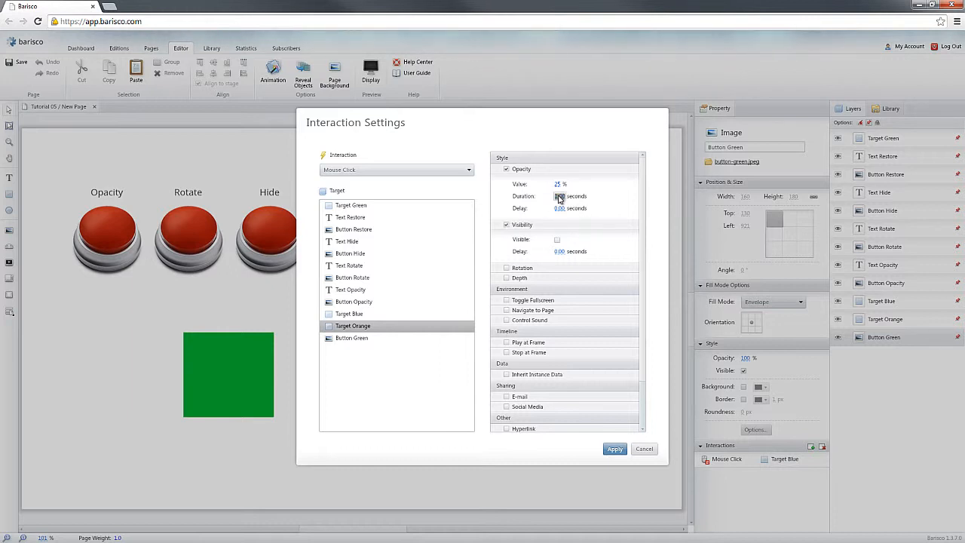
pyautogui.write('6')
pyautogui.click(609, 196)
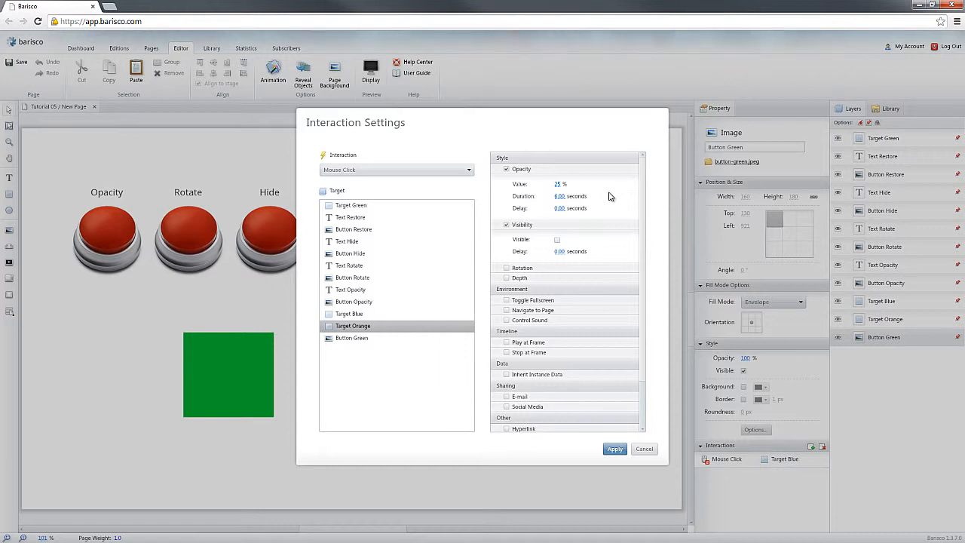
# - Set the Target Orange visibility delay to 6 seconds with Visible left off, and apply the interaction
pyautogui.click(556, 253)
pyautogui.write('6')
pyautogui.click(612, 245)
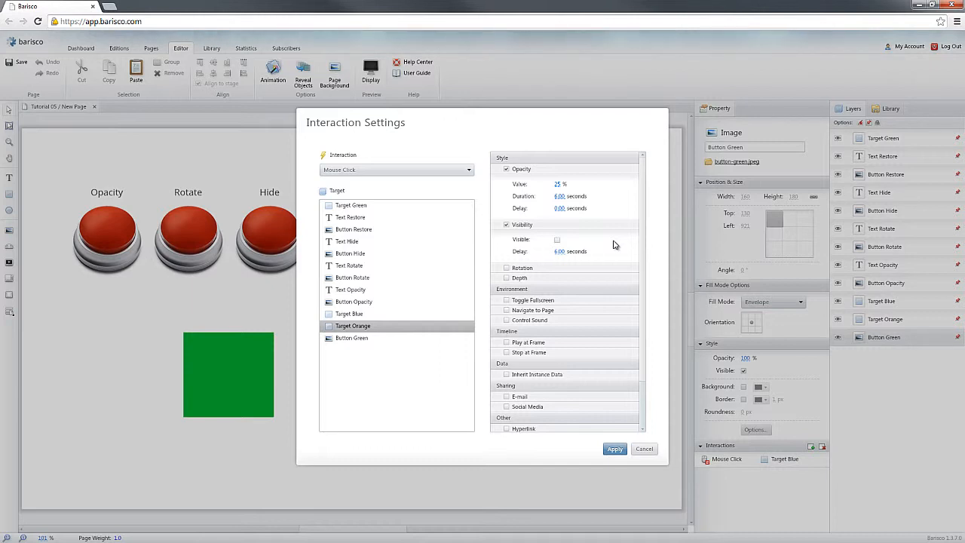
pyautogui.click(614, 448)
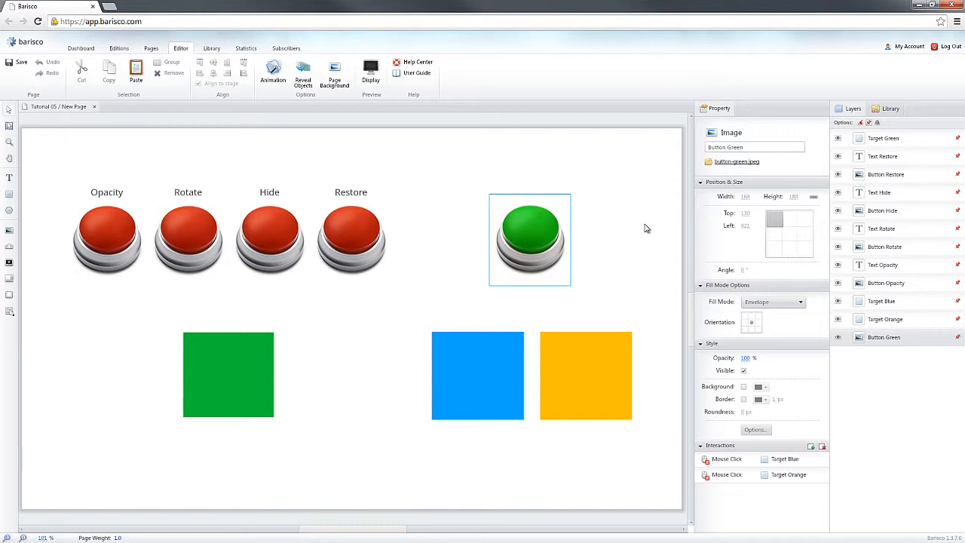
# - Preview the page and test the green button's combined effect on the blue and orange squares
pyautogui.click(371, 74)
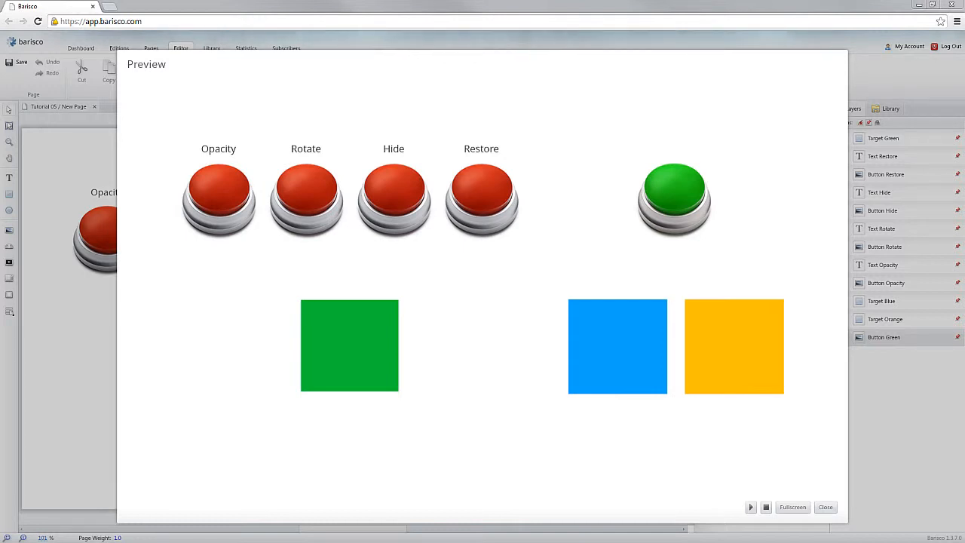
pyautogui.click(682, 186)
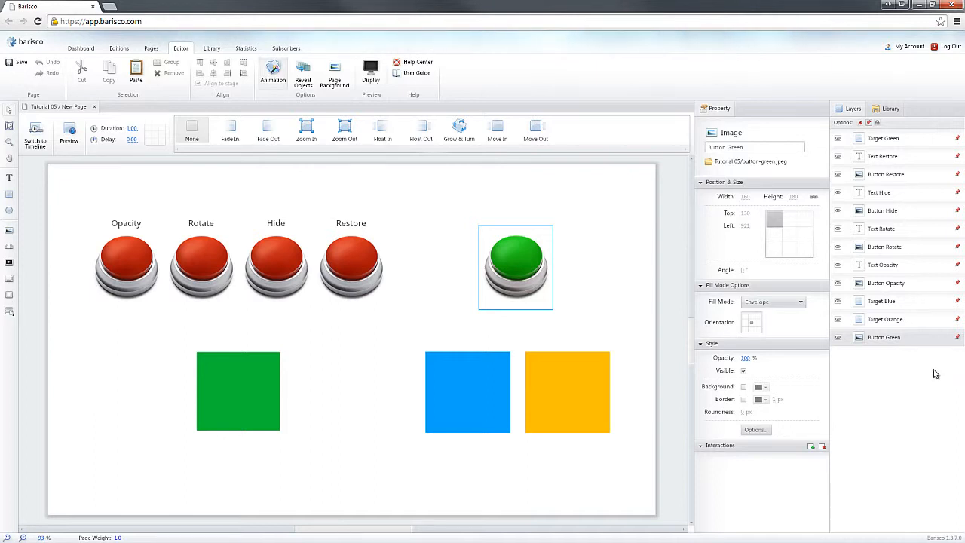
# - Start a new mouse-click interaction for the green button and examine the Opacity, Visibility and Rotation action settings in turn
pyautogui.click(810, 447)
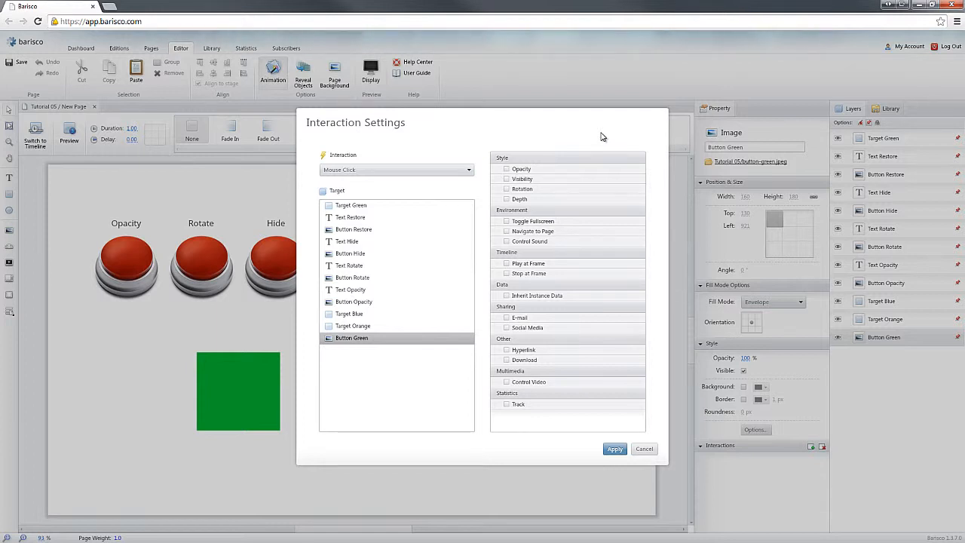
pyautogui.click(506, 170)
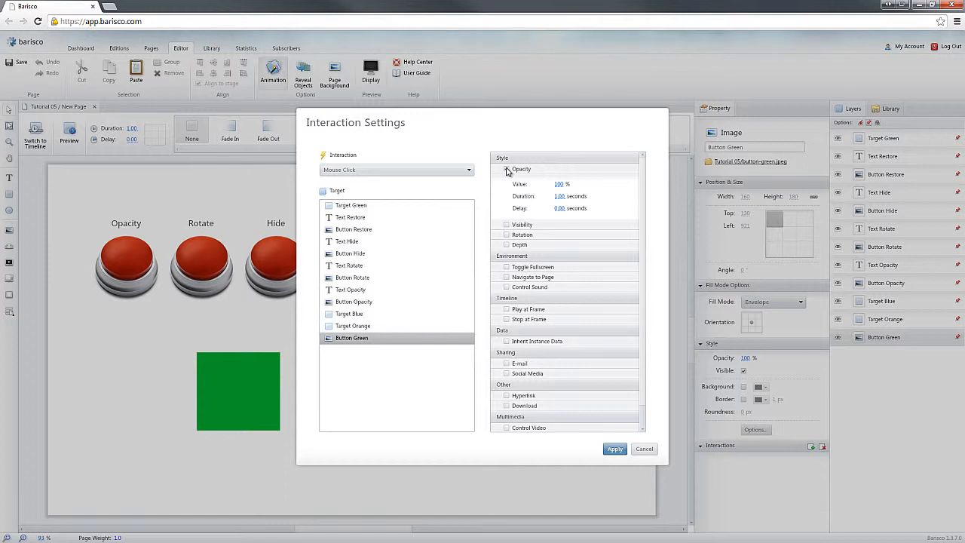
pyautogui.click(506, 170)
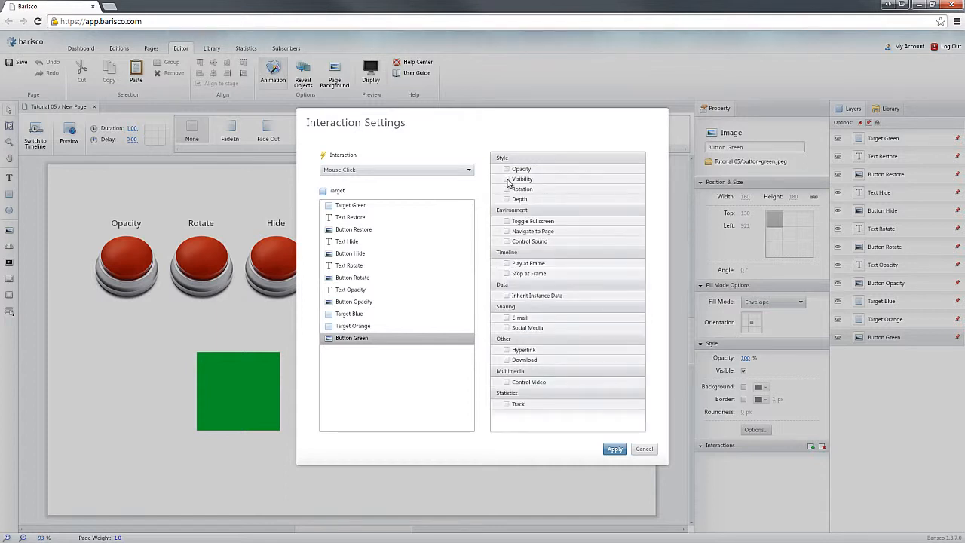
pyautogui.click(507, 180)
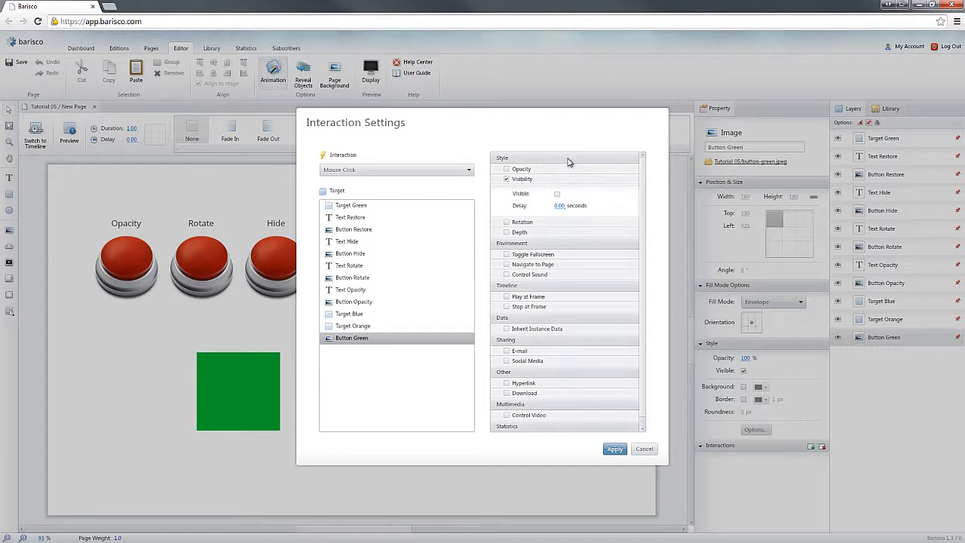
pyautogui.click(507, 179)
pyautogui.click(506, 179)
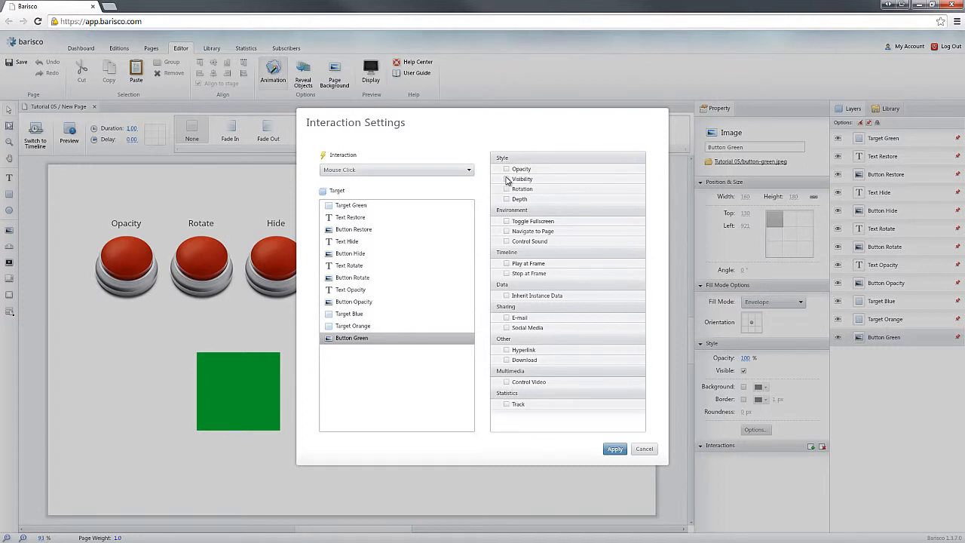
pyautogui.click(506, 190)
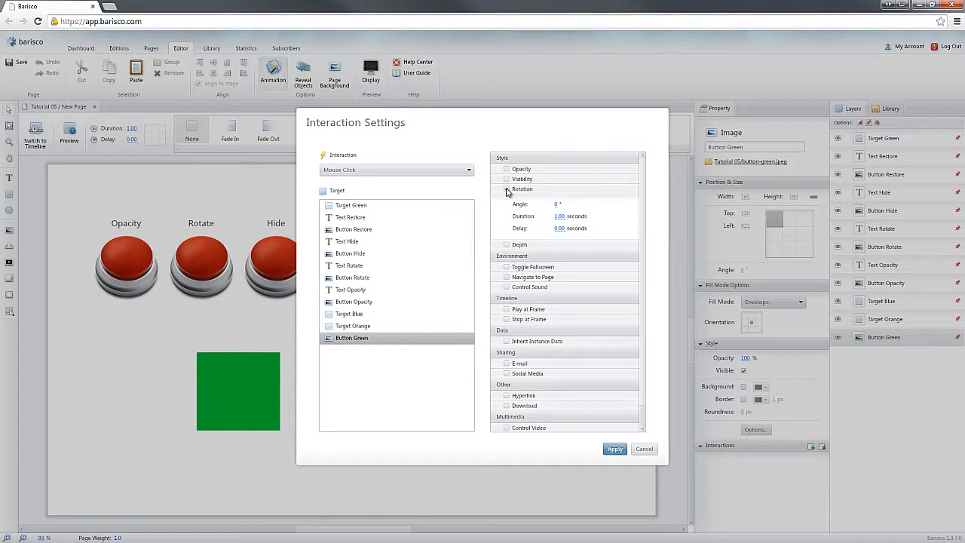
pyautogui.click(506, 189)
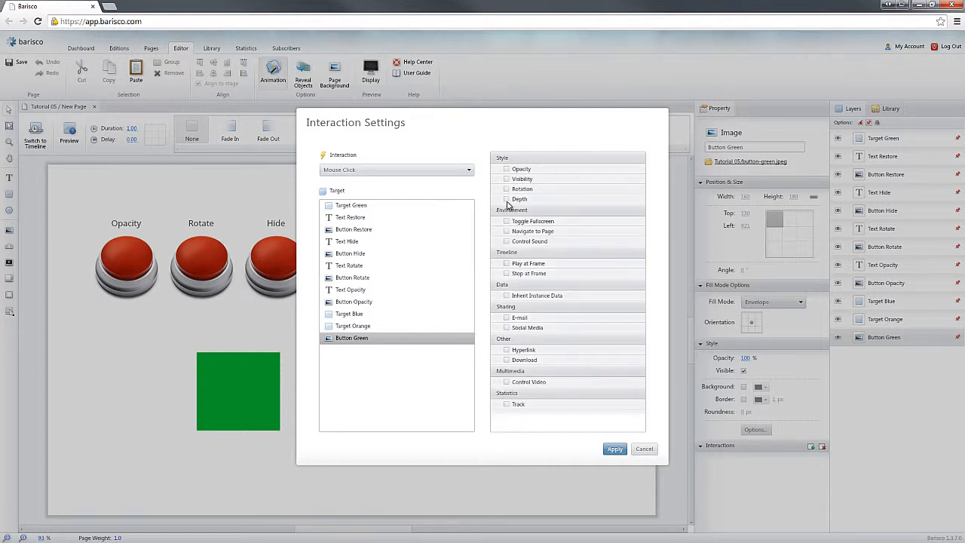
# - Examine the Depth action's value choices and delay setting, and leave the action disabled
pyautogui.click(506, 199)
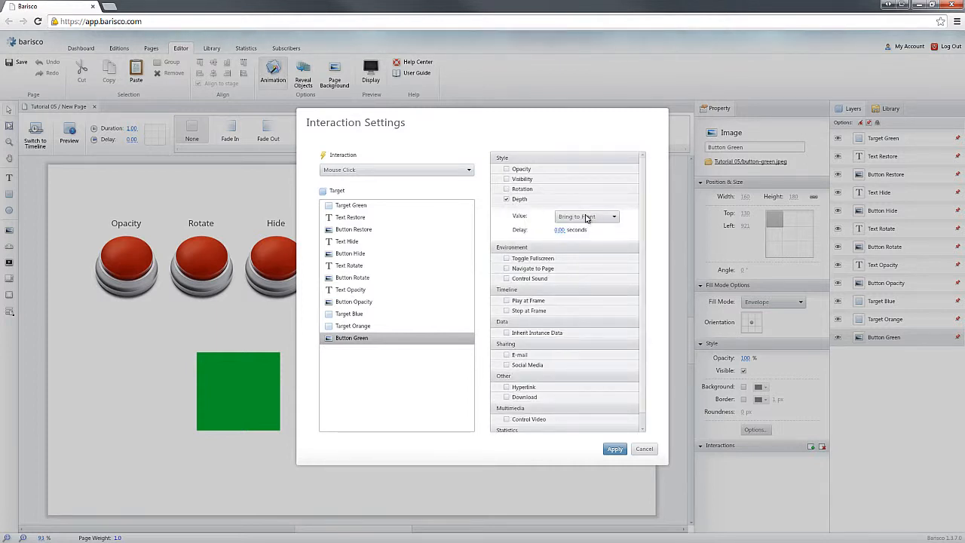
pyautogui.click(588, 217)
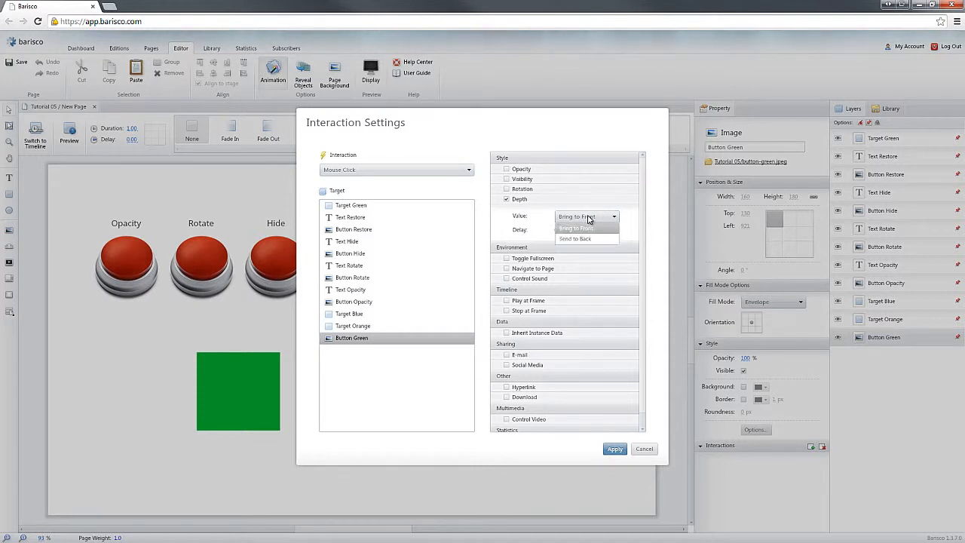
pyautogui.click(588, 149)
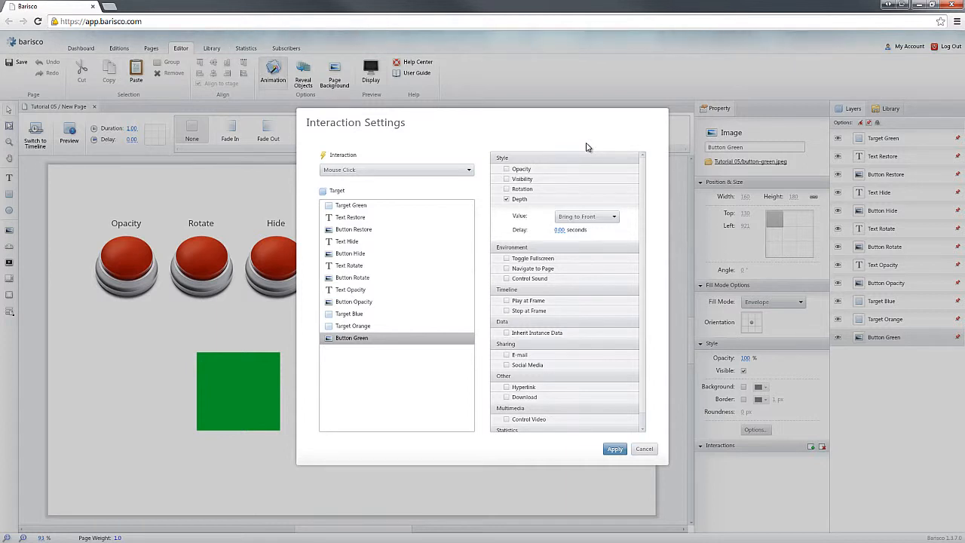
pyautogui.click(591, 218)
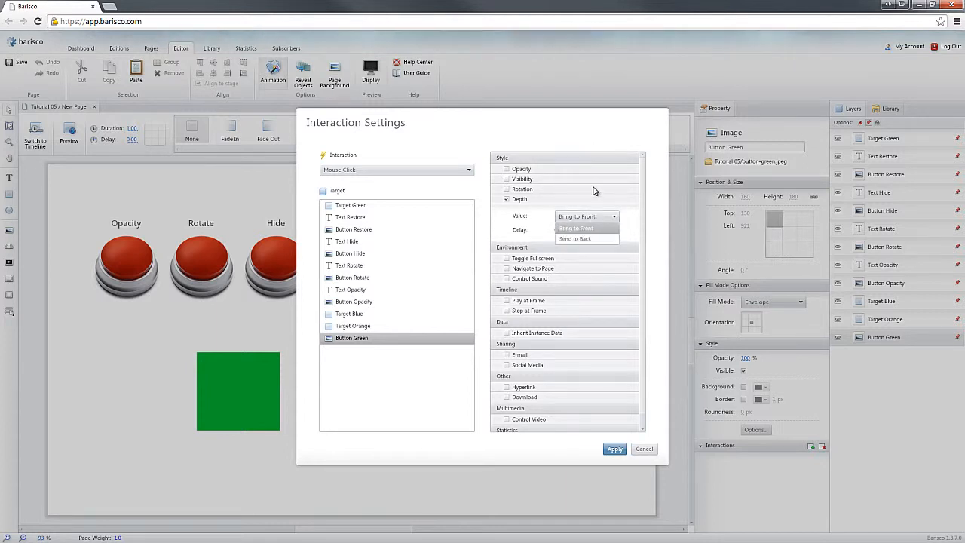
pyautogui.click(603, 137)
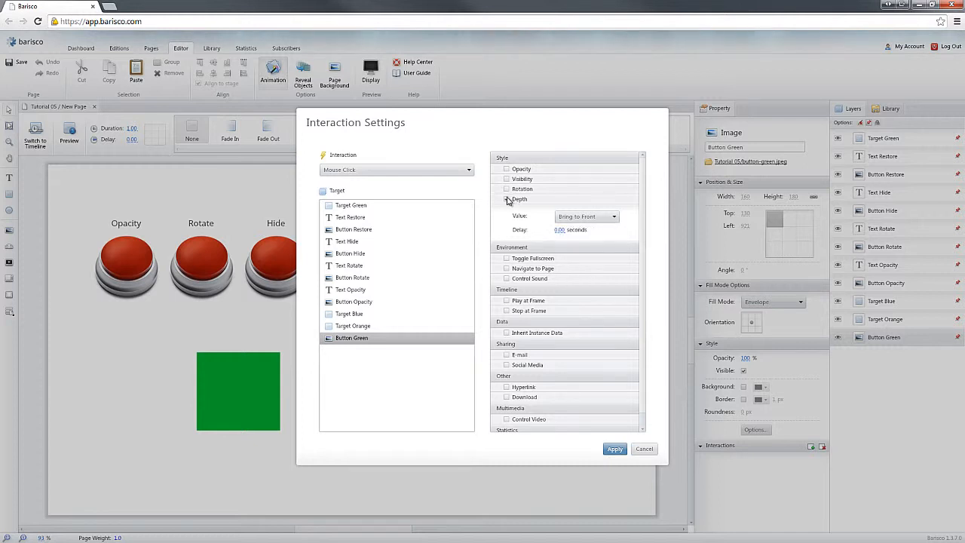
pyautogui.click(507, 199)
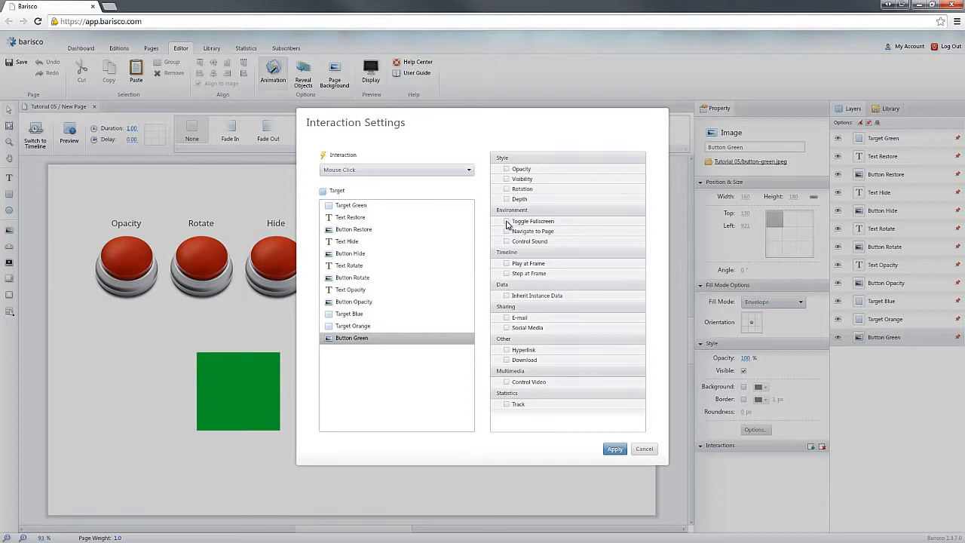
# - Examine the Toggle Fullscreen and Navigate to Page actions, including the Page destination's settings, and leave both disabled
pyautogui.click(506, 222)
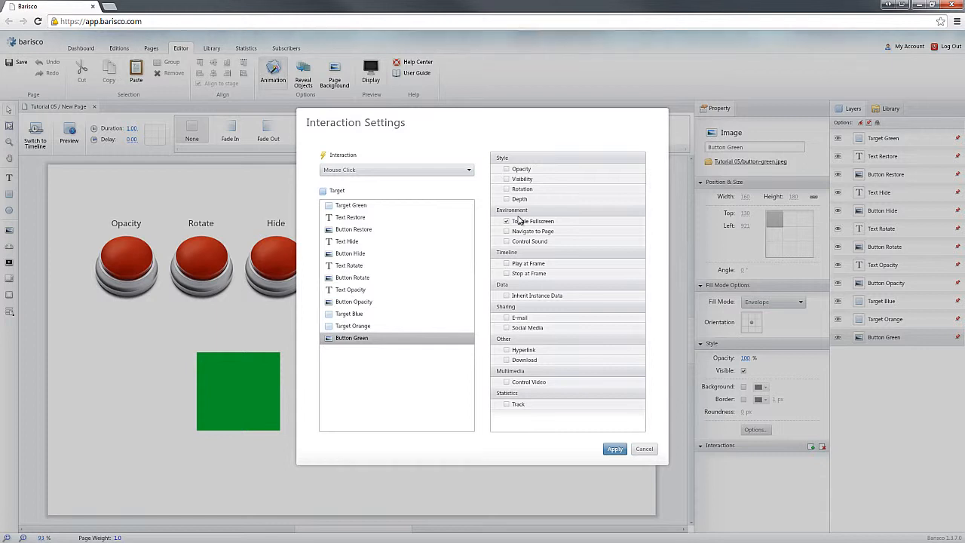
pyautogui.click(508, 221)
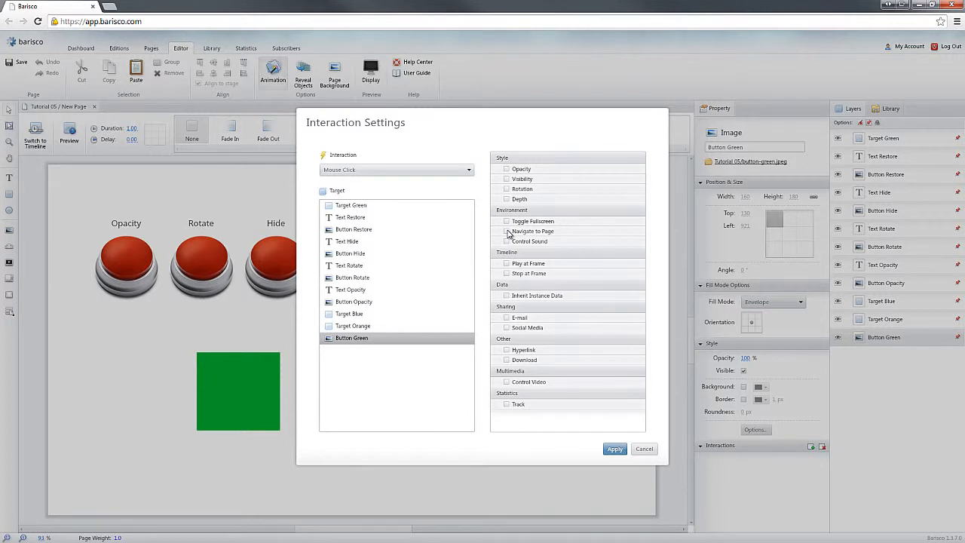
pyautogui.click(507, 232)
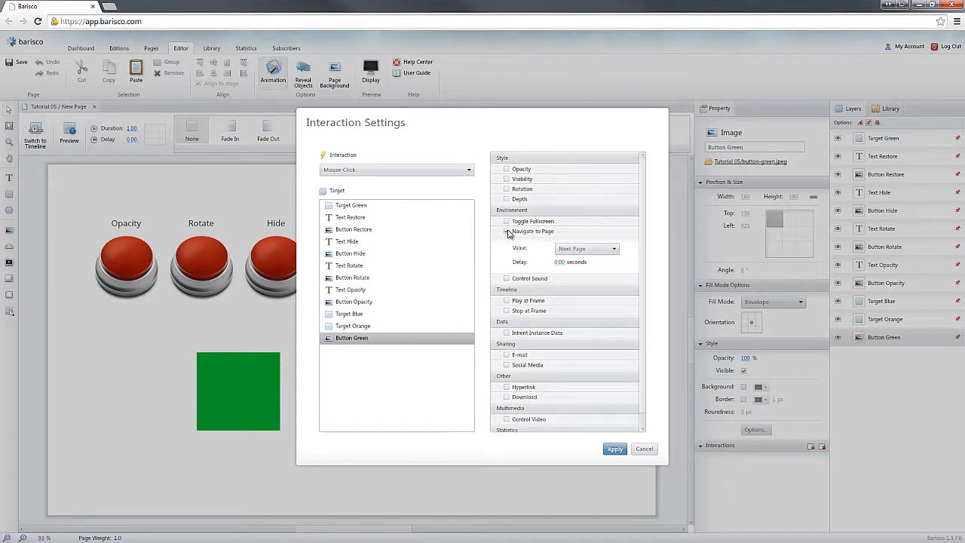
pyautogui.click(581, 251)
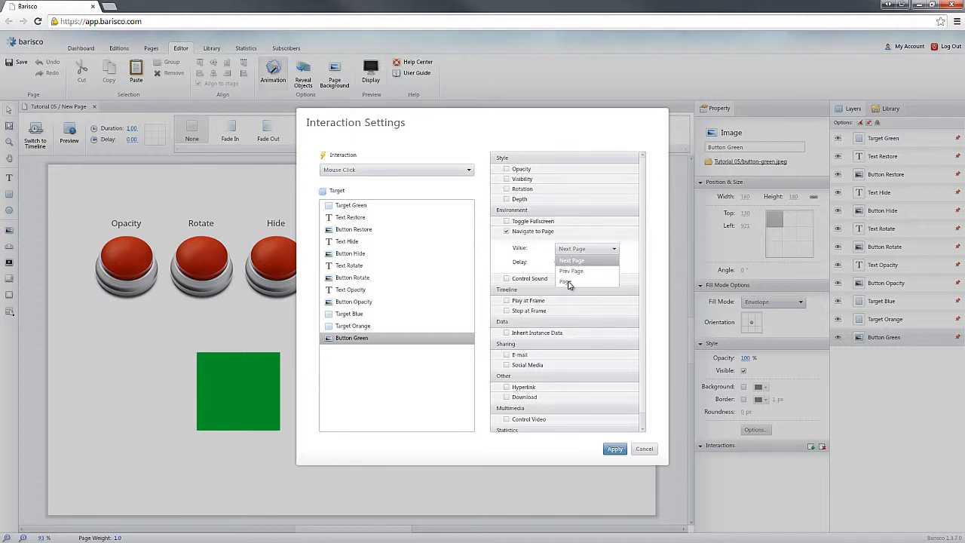
pyautogui.click(568, 282)
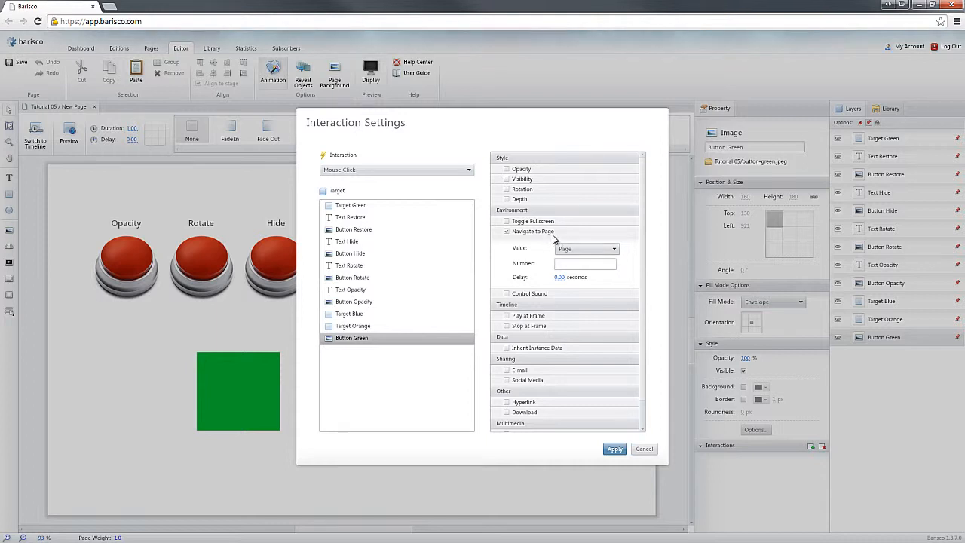
pyautogui.click(506, 231)
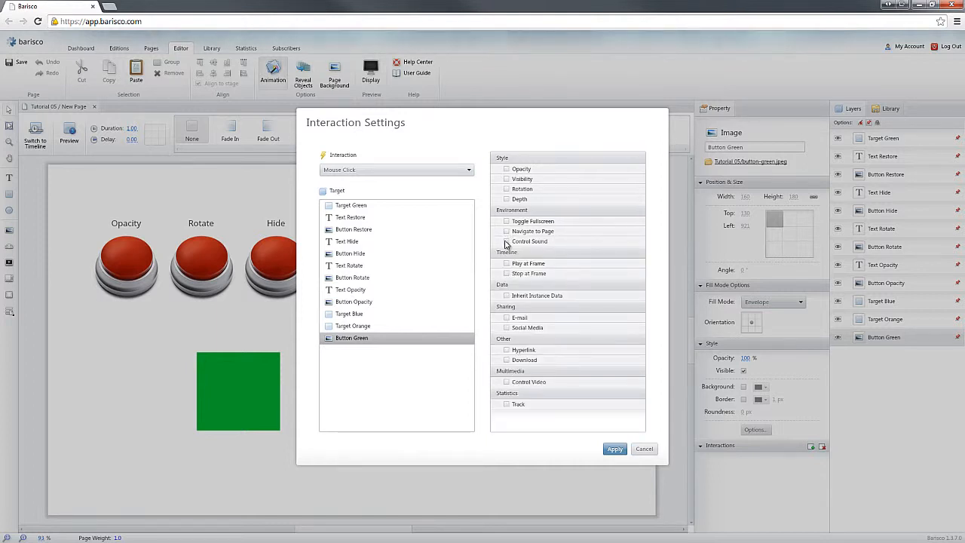
# - Examine the Control Sound action's value choices and leave the action disabled
pyautogui.click(505, 242)
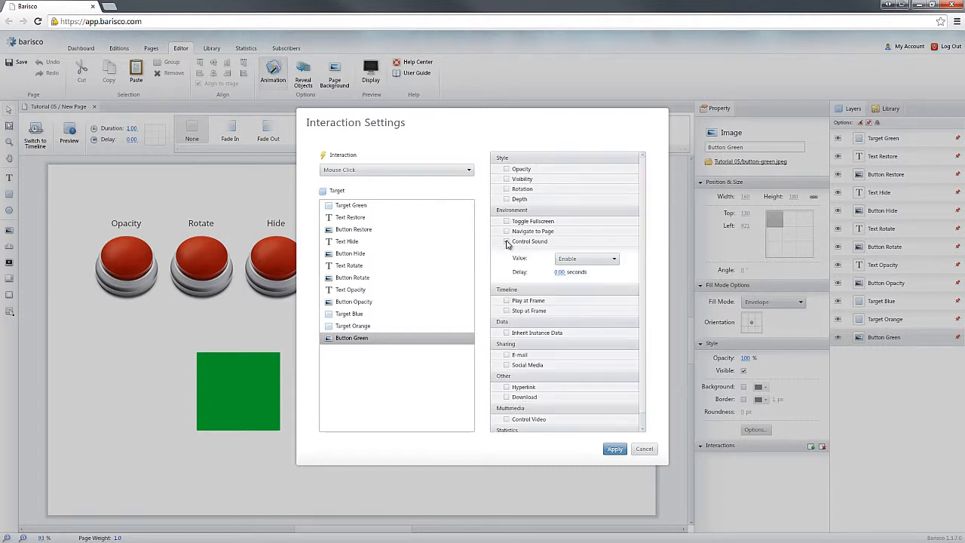
pyautogui.click(590, 263)
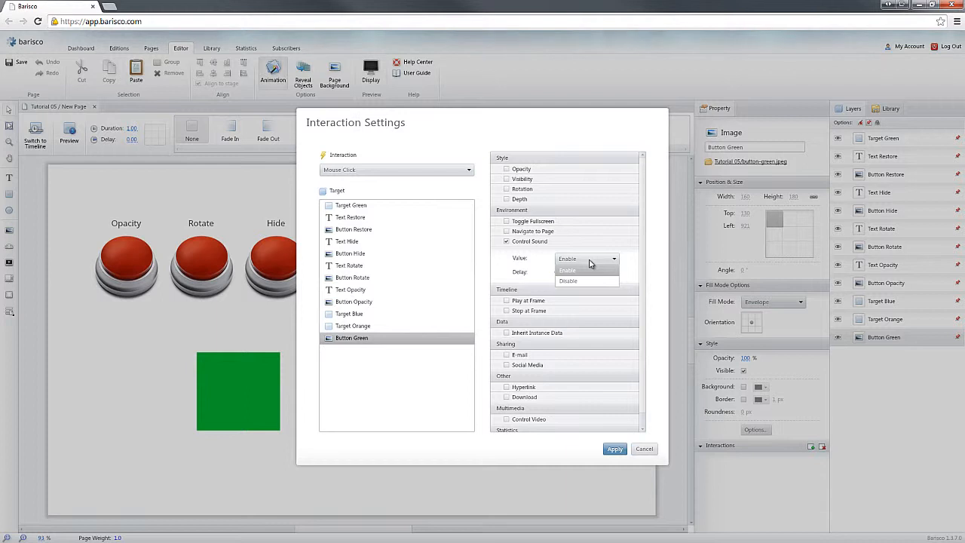
pyautogui.click(507, 242)
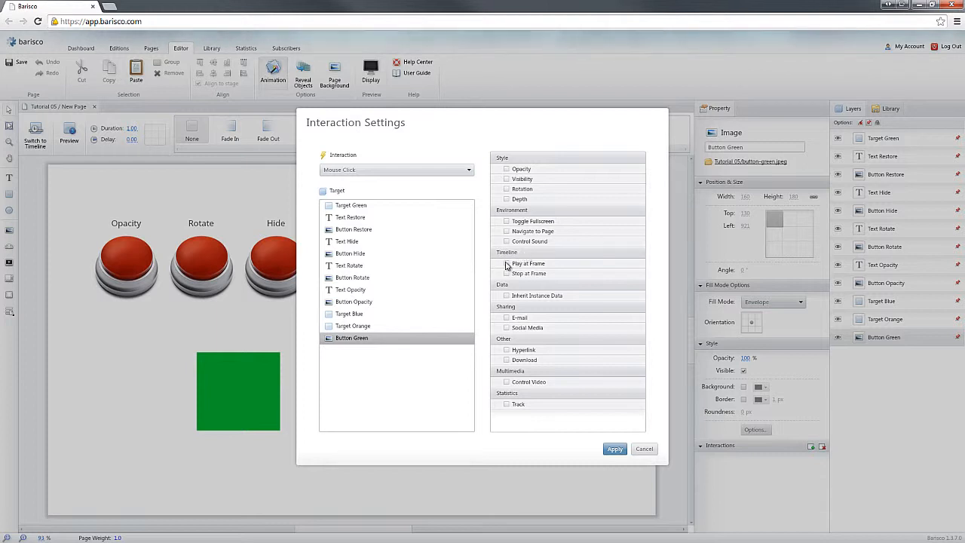
# - Examine the Play at Frame timeline action with frame 0 chosen, and leave the action disabled
pyautogui.click(507, 264)
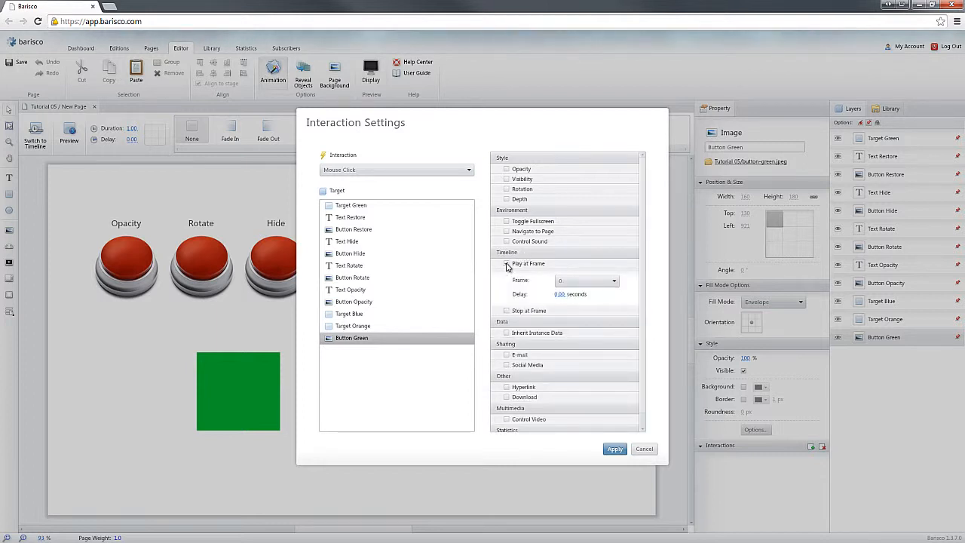
pyautogui.click(565, 280)
pyautogui.click(545, 266)
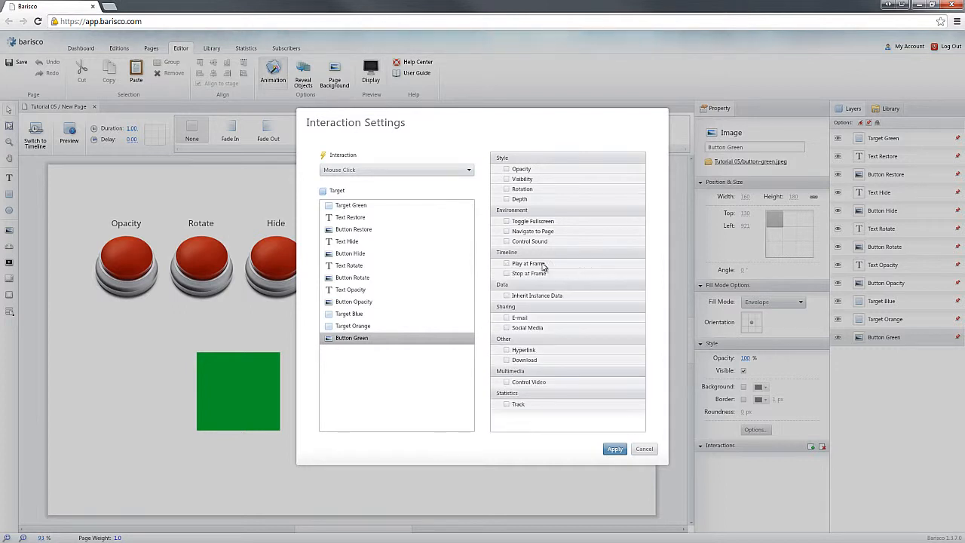
pyautogui.click(507, 264)
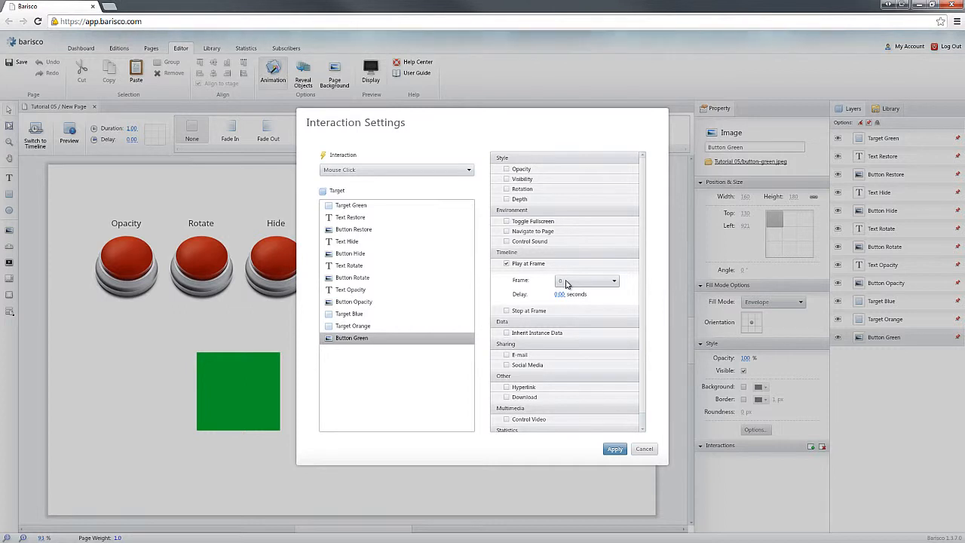
pyautogui.click(569, 283)
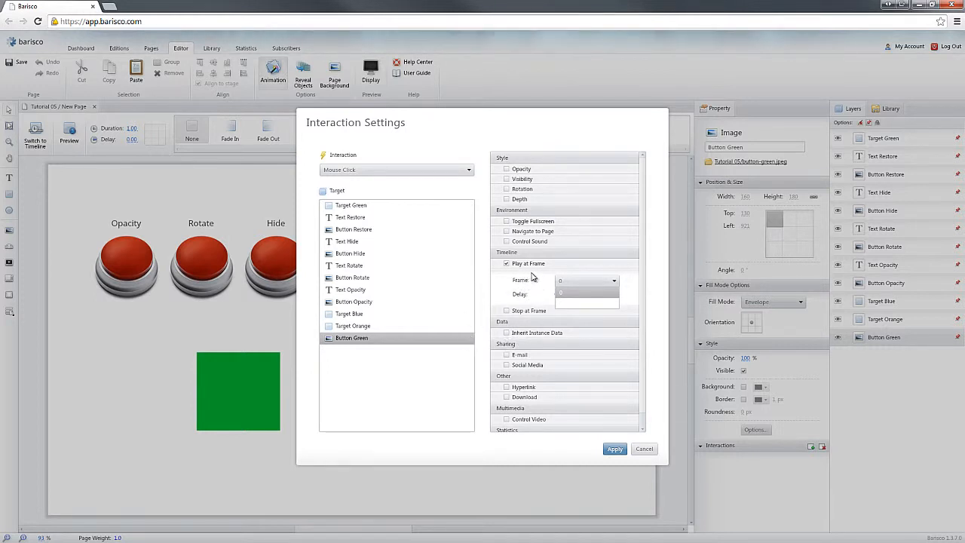
pyautogui.click(563, 292)
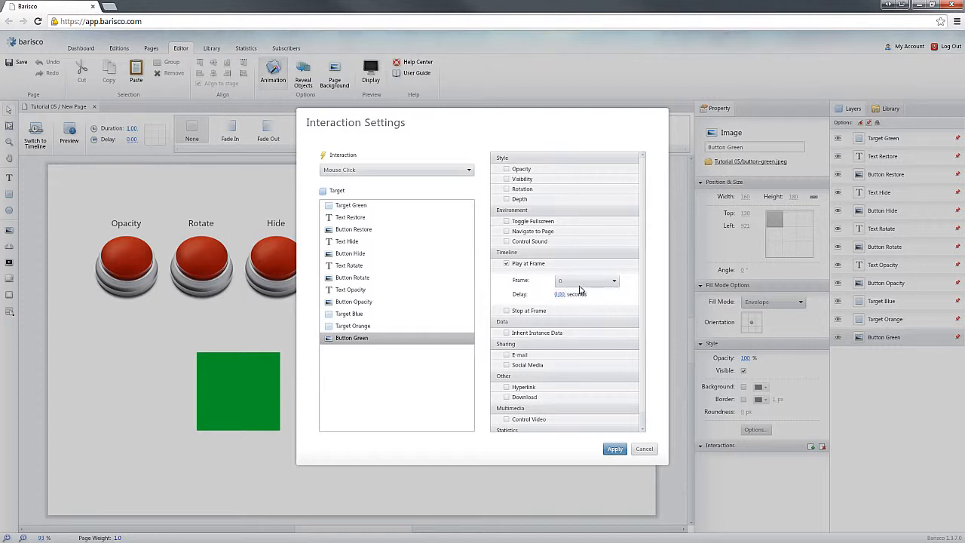
pyautogui.click(505, 264)
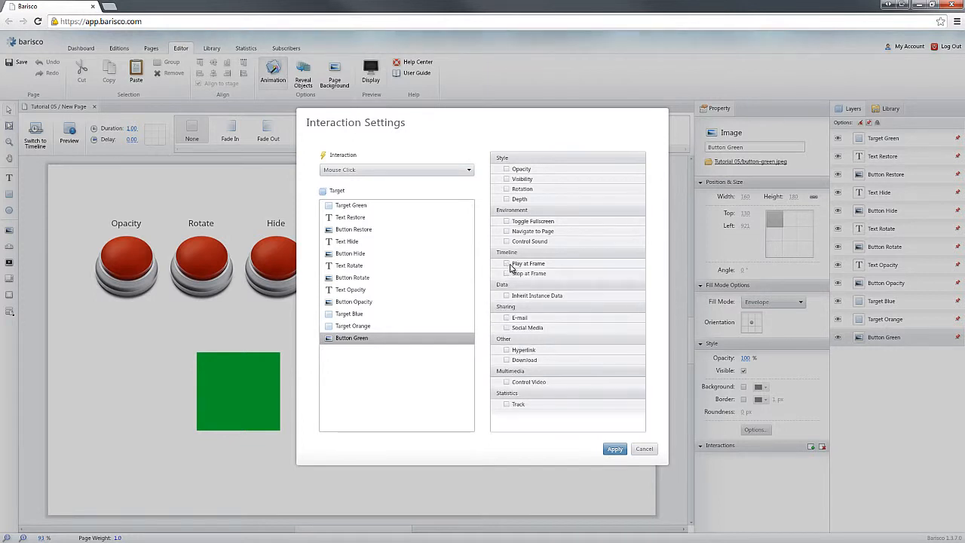
# - Examine the Stop at Frame timeline action's frame choices and leave the action disabled
pyautogui.click(507, 273)
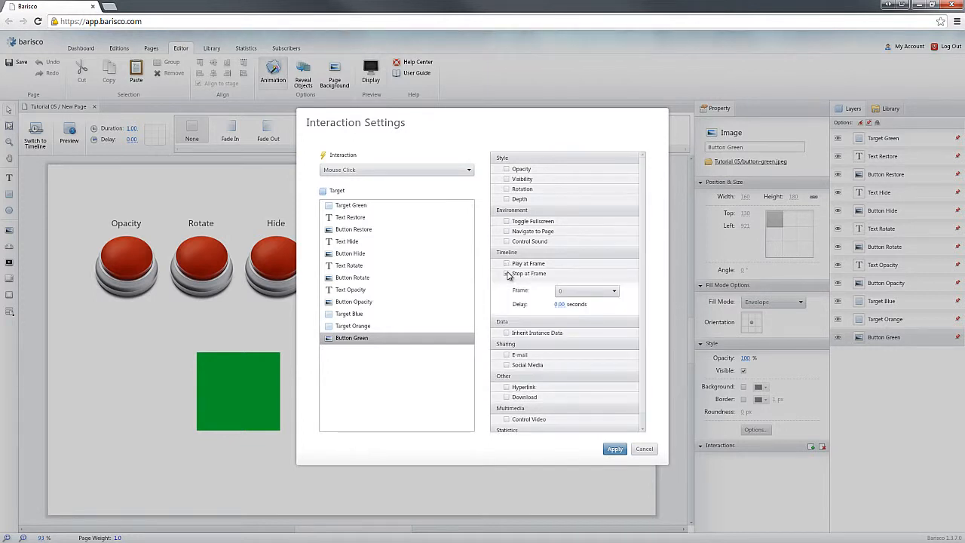
pyautogui.click(607, 293)
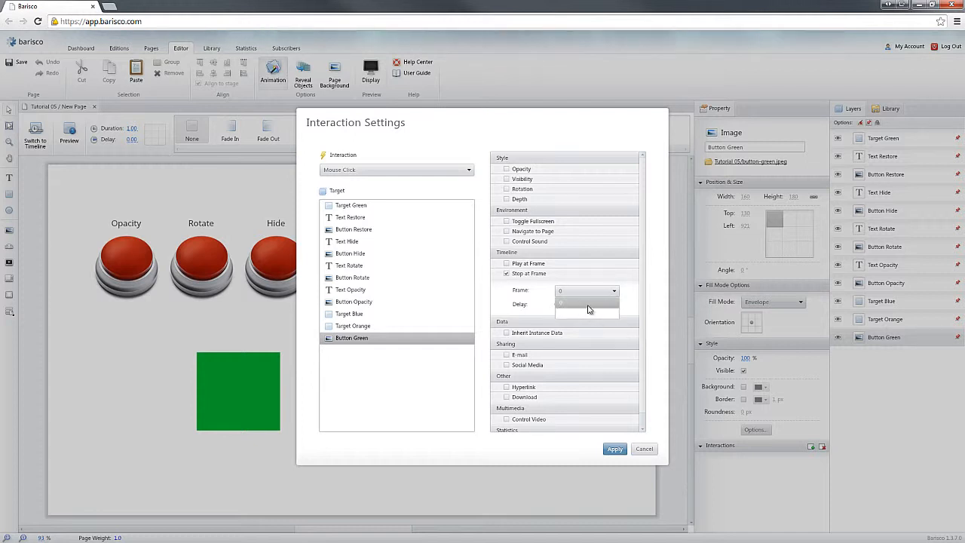
pyautogui.click(635, 292)
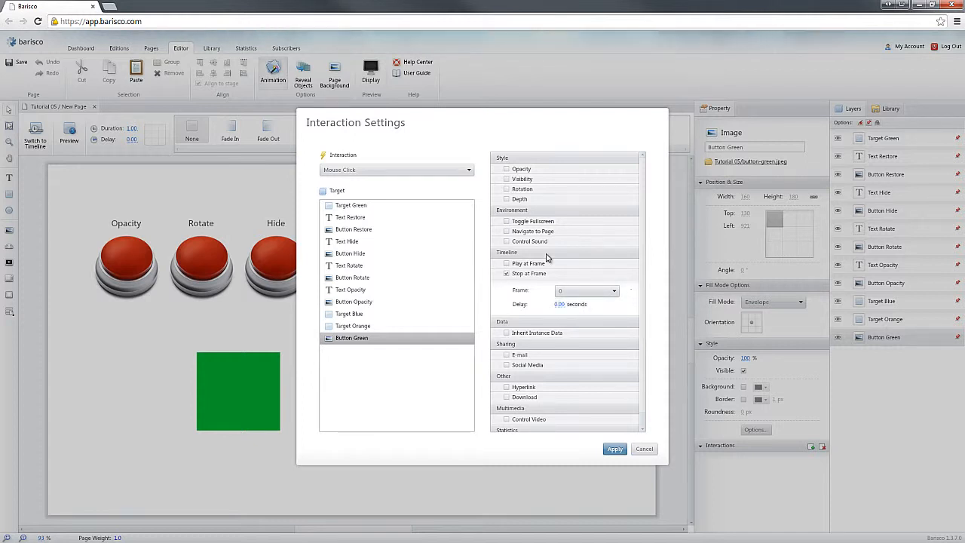
pyautogui.click(506, 273)
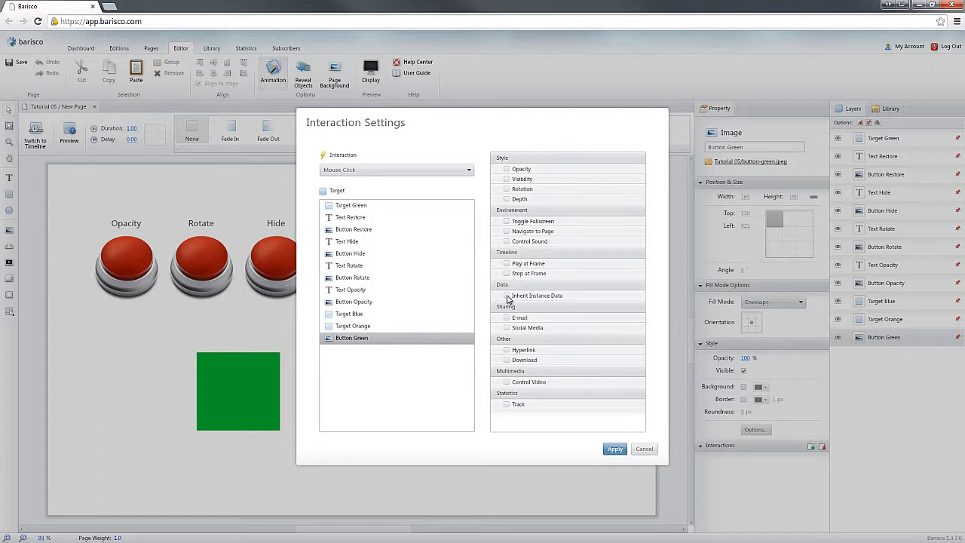
# - Examine the Inherit Instance Data action and the E-mail sharing action's settings, leaving both disabled
pyautogui.click(507, 298)
pyautogui.click(507, 297)
pyautogui.click(506, 318)
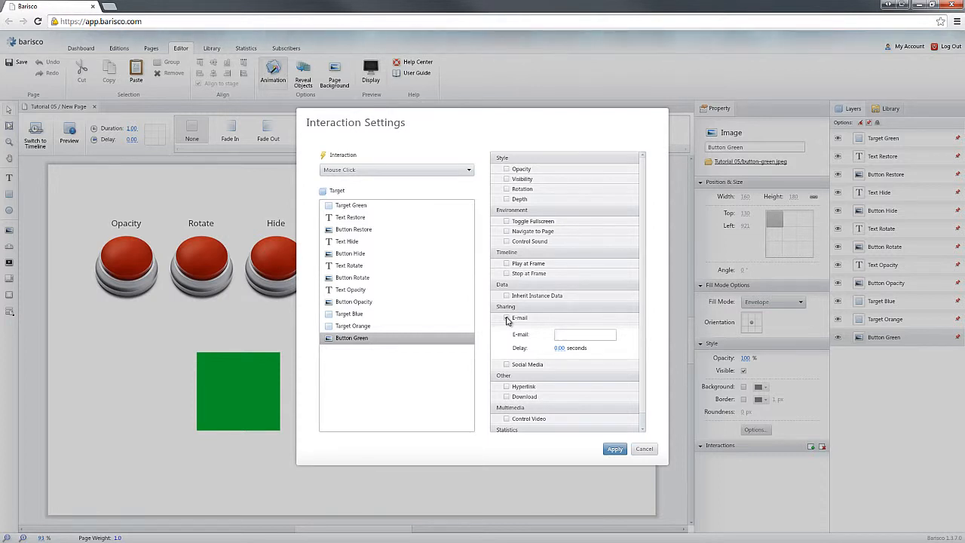
pyautogui.click(507, 319)
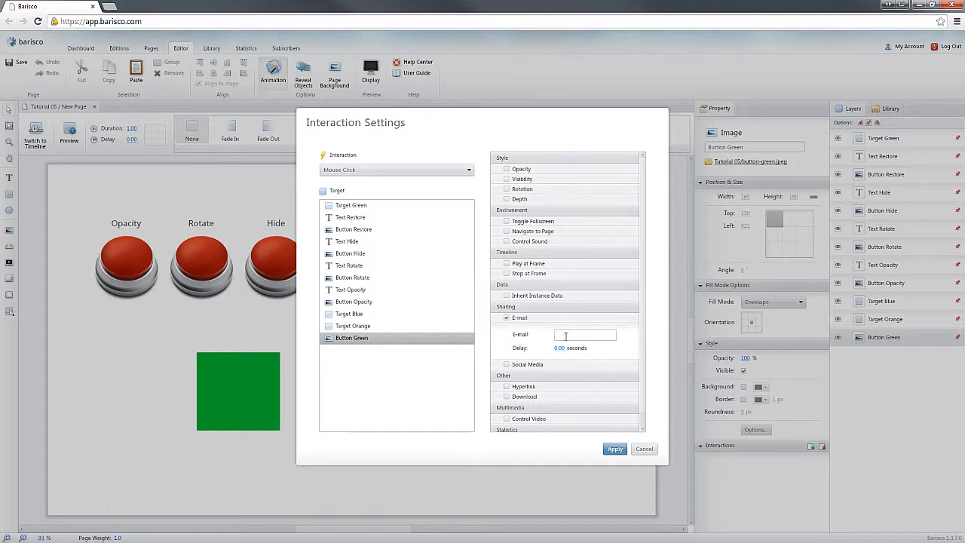
pyautogui.click(506, 319)
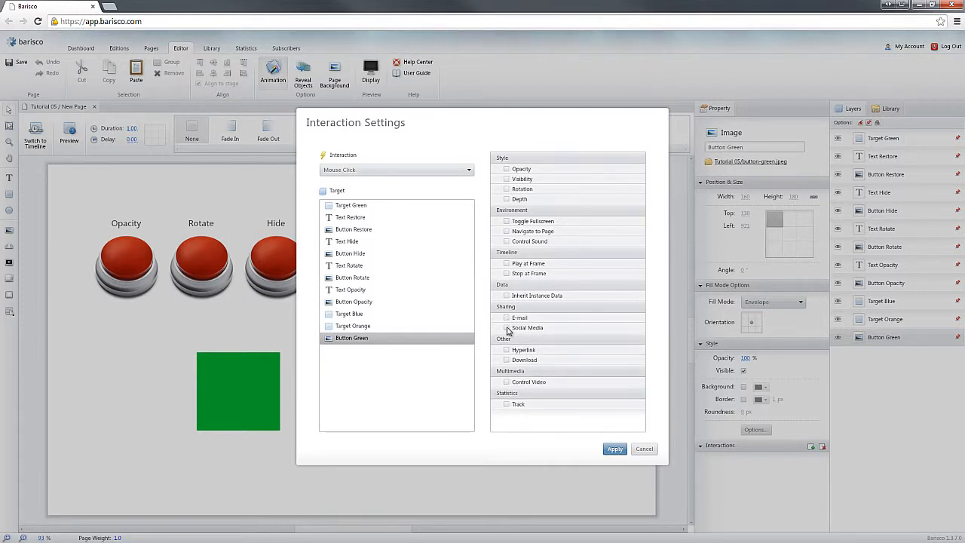
# - Examine the Social Media sharing action's type choices, trying Media, and leave the action disabled
pyautogui.click(507, 328)
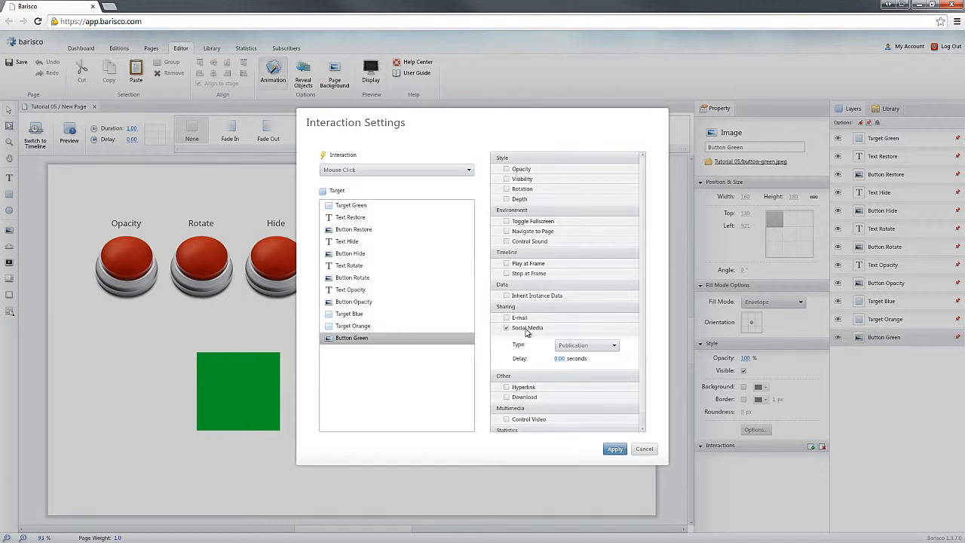
pyautogui.click(573, 346)
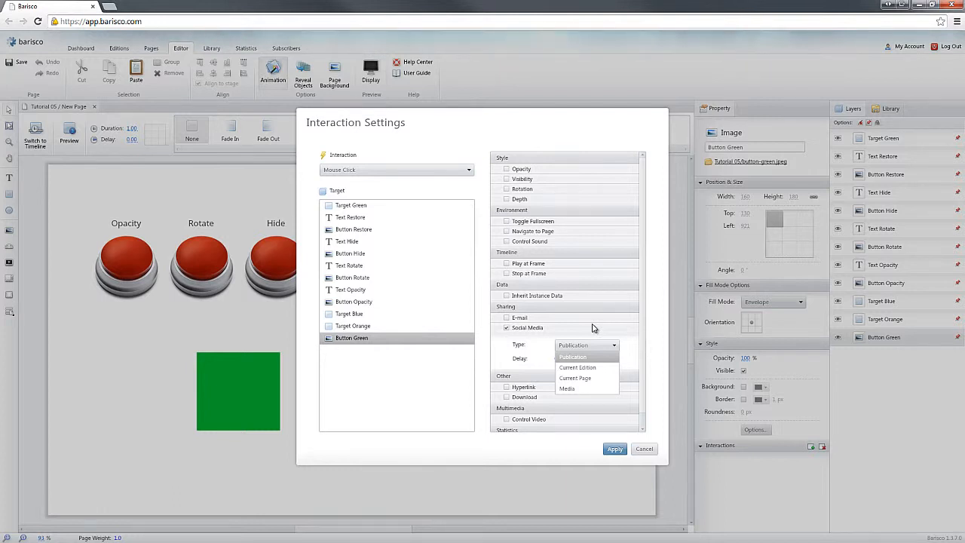
pyautogui.click(572, 388)
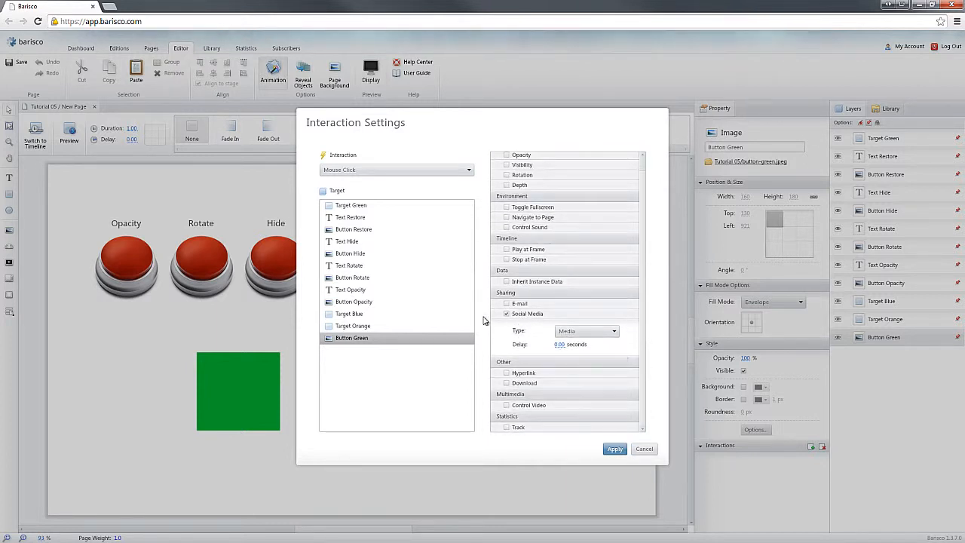
pyautogui.click(506, 327)
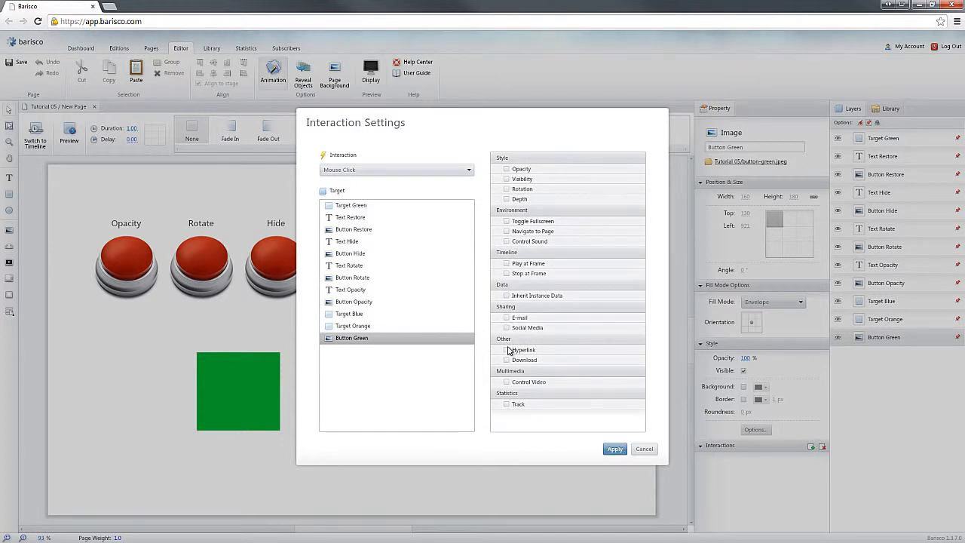
# - Examine the settings of the Hyperlink and Download actions, leaving both disabled
pyautogui.click(506, 350)
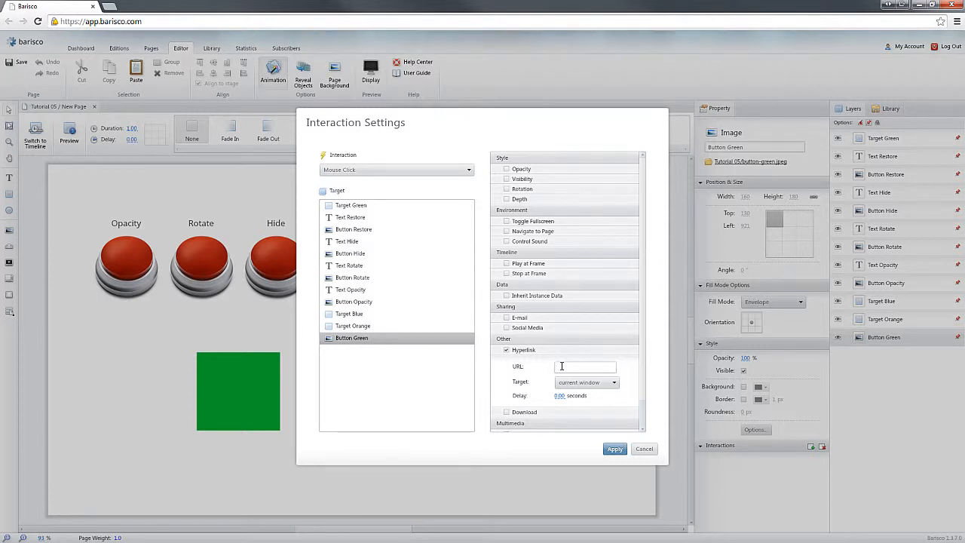
pyautogui.click(507, 350)
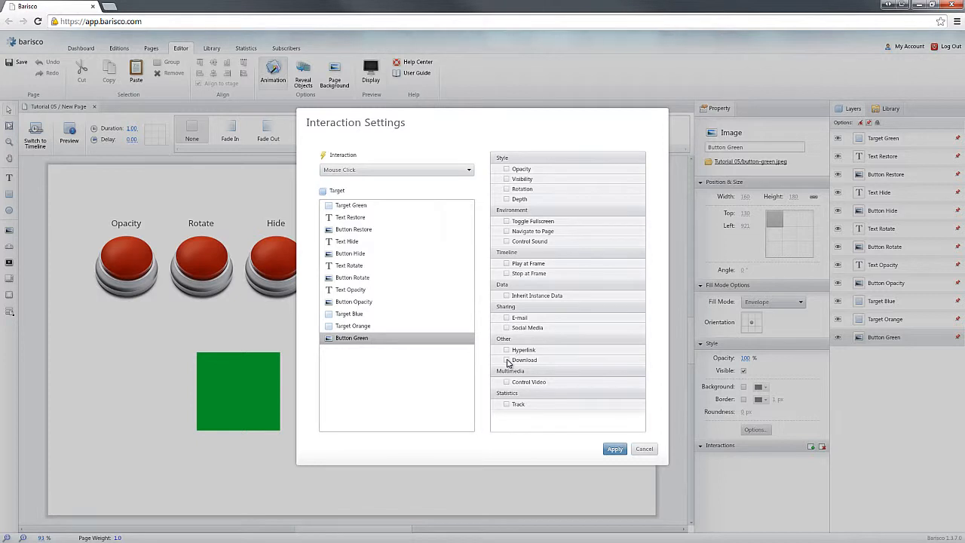
pyautogui.click(507, 360)
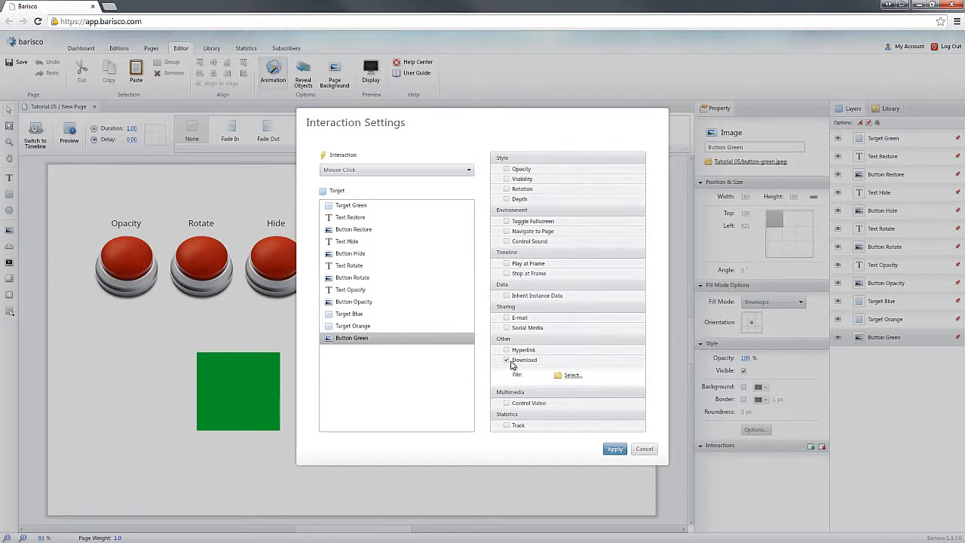
pyautogui.click(507, 362)
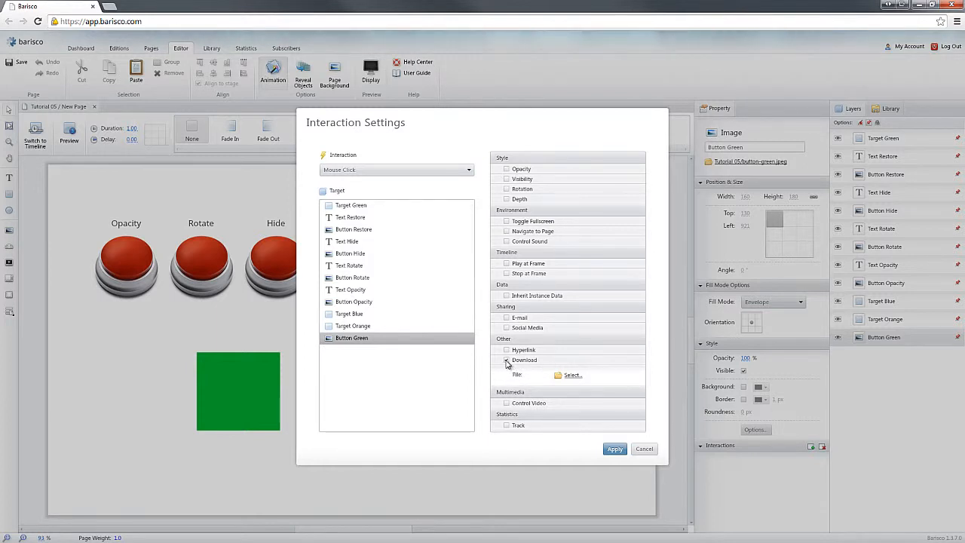
pyautogui.click(507, 362)
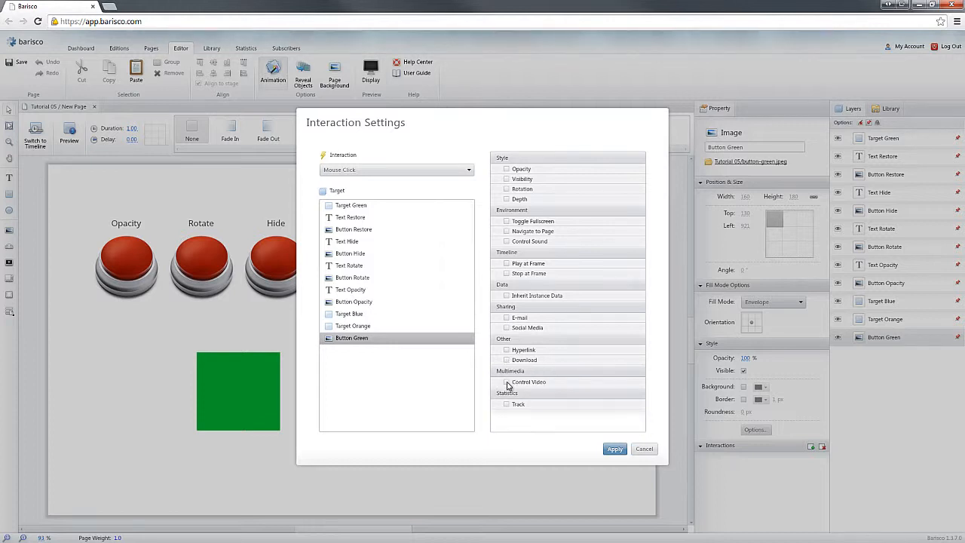
# - Examine the Control Video action's value choices and the Track statistics action's settings, leaving both disabled
pyautogui.click(506, 383)
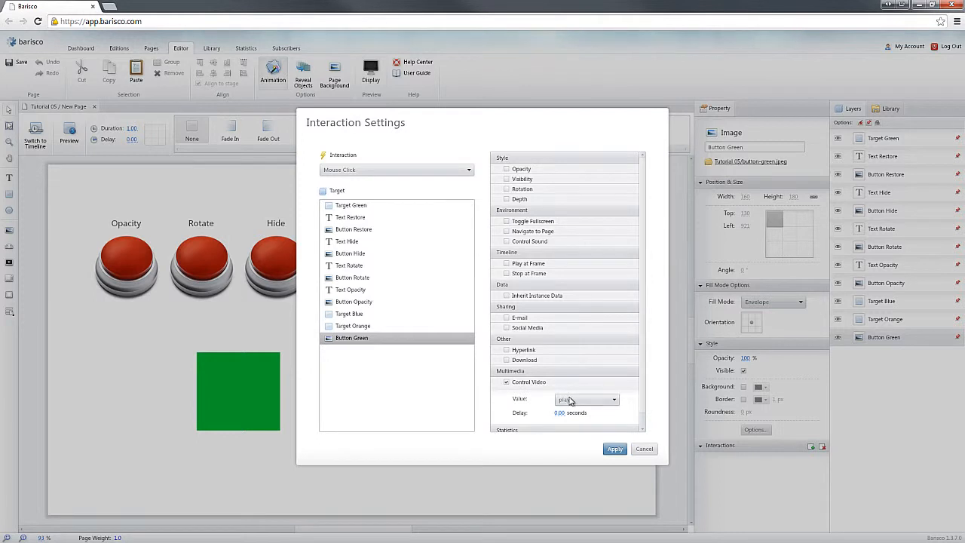
pyautogui.click(569, 399)
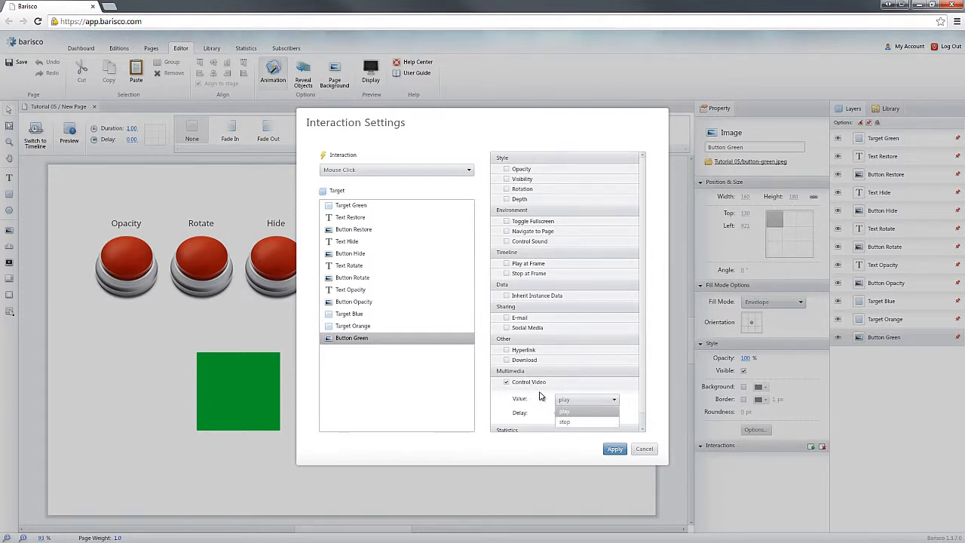
pyautogui.click(569, 412)
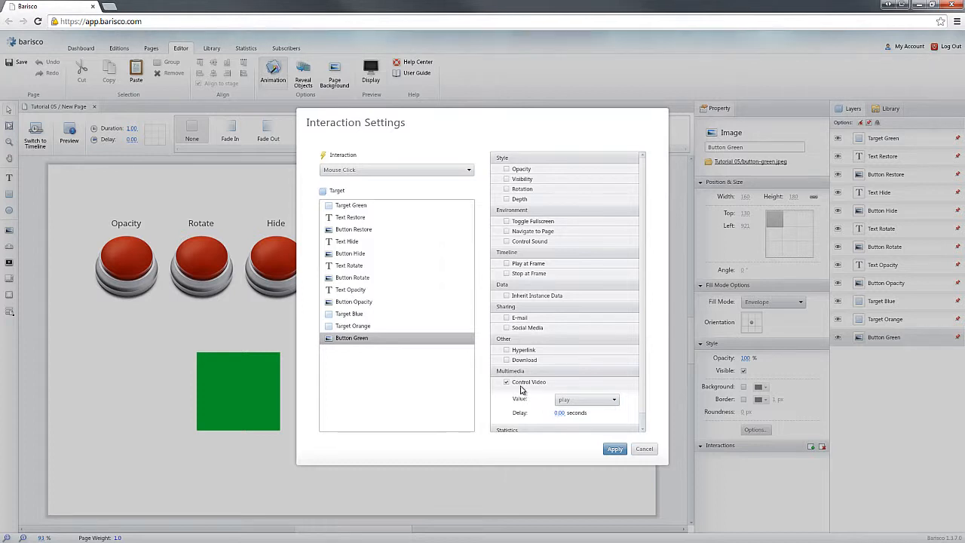
pyautogui.click(571, 399)
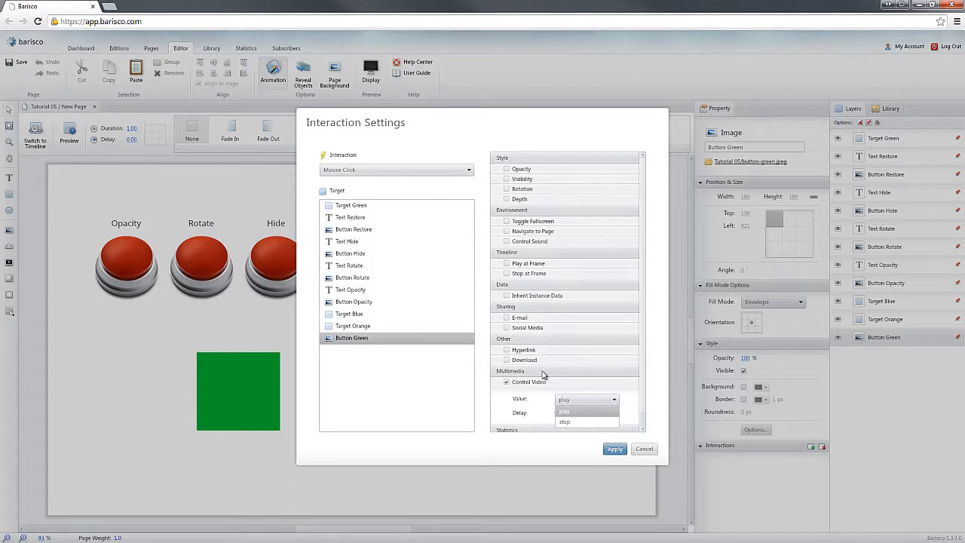
pyautogui.click(515, 397)
pyautogui.click(506, 382)
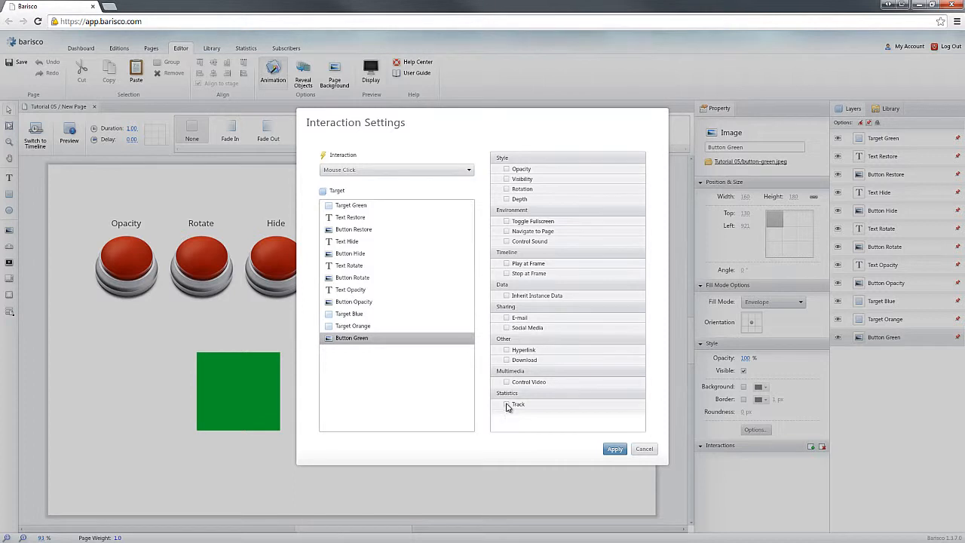
pyautogui.click(507, 405)
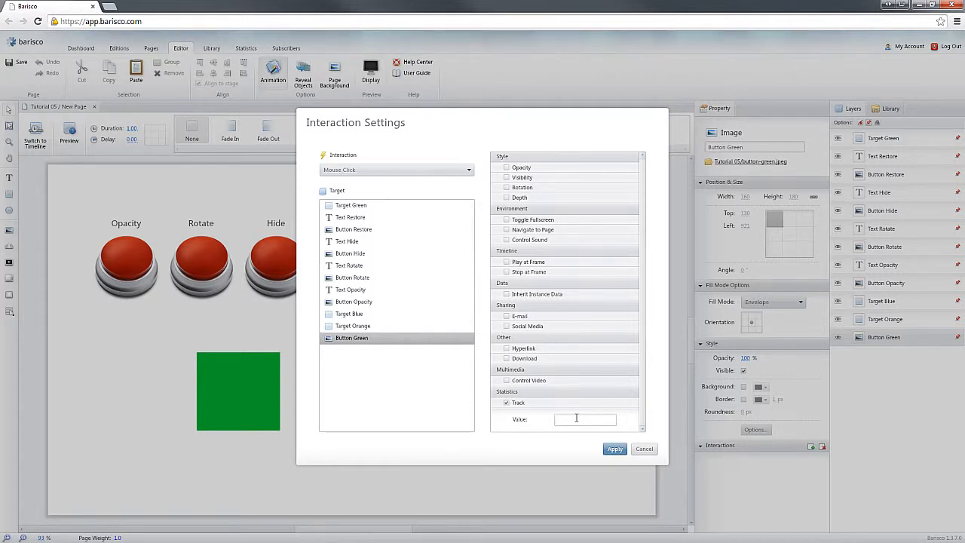
pyautogui.click(507, 404)
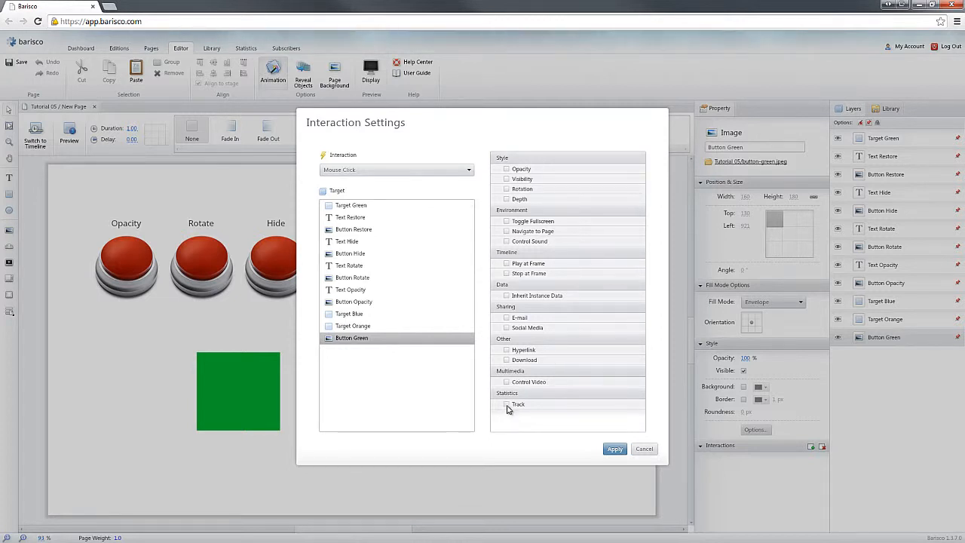